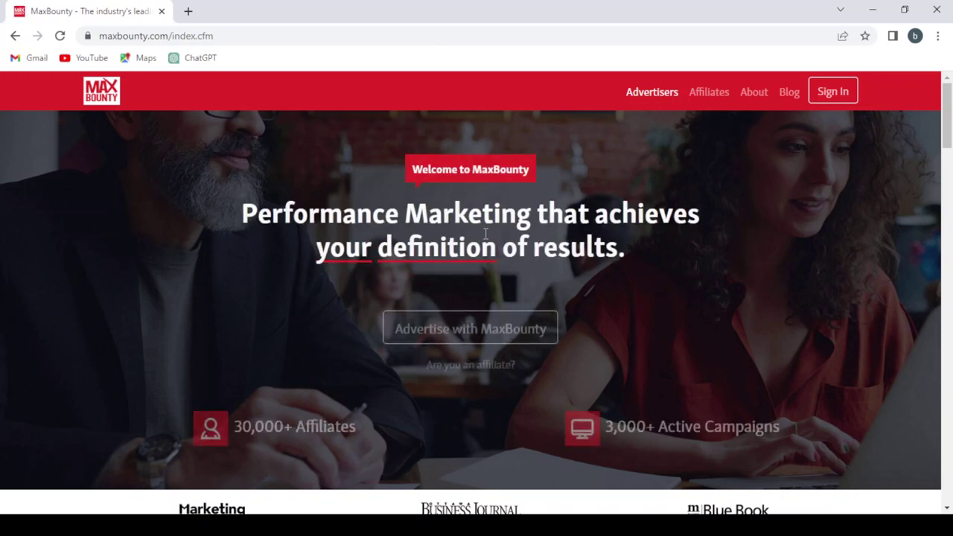
Step: Scroll the Affiliates page that pitches cost-per-action campaigns
scroll(485, 234, "down", 2)
scroll(485, 234, "up", 1)
scroll(484, 234, "up", 1)
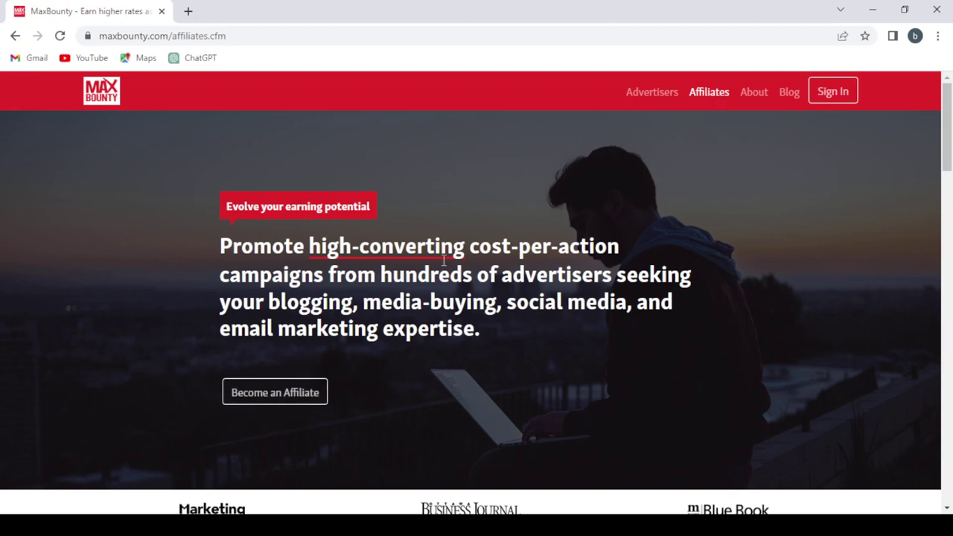
Step: Answer No to having an existing MaxBounty account to reach the empty sign-up form
scroll(444, 260, "down", 2)
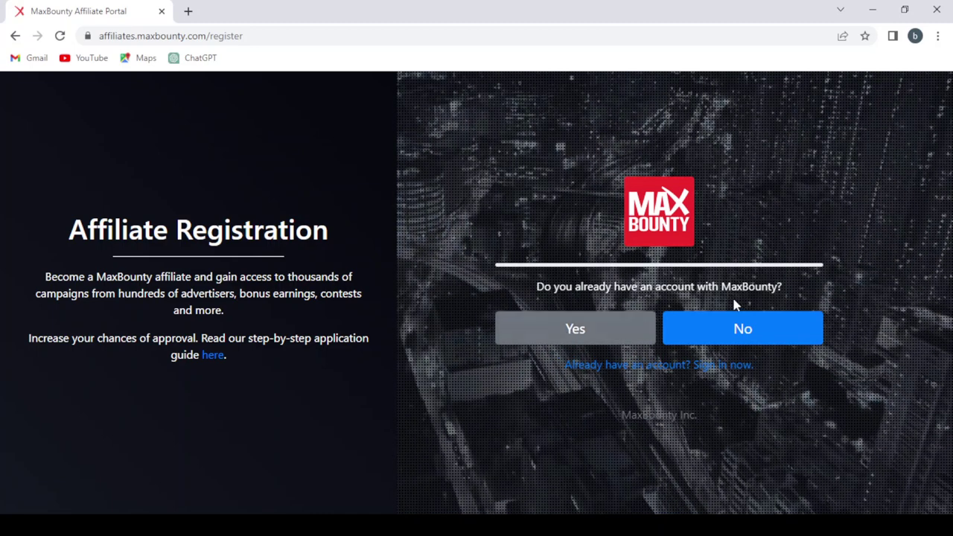
left_click(787, 326)
scroll(556, 313, "down", 1)
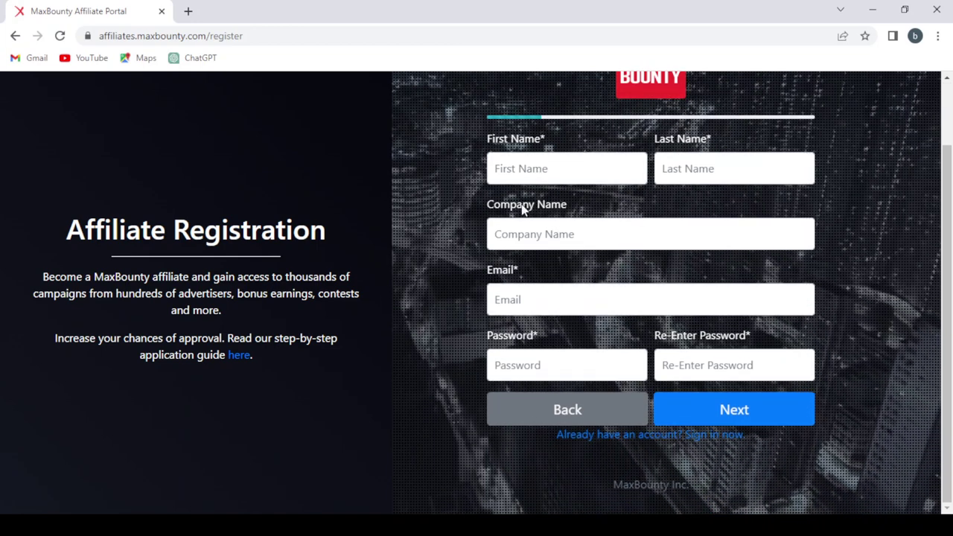
Step: Enter the first name, last name and company name in the sign-up form
left_click(533, 166)
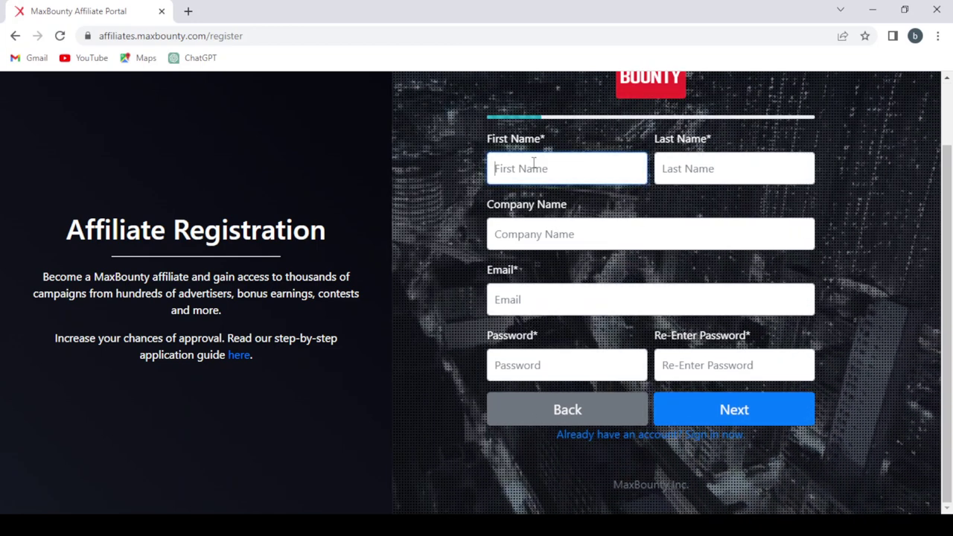
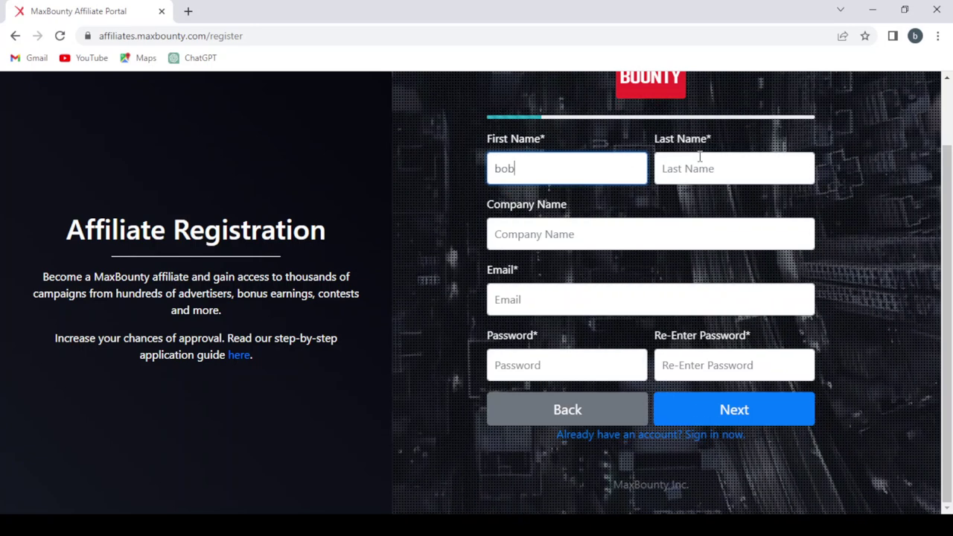
left_click(699, 156)
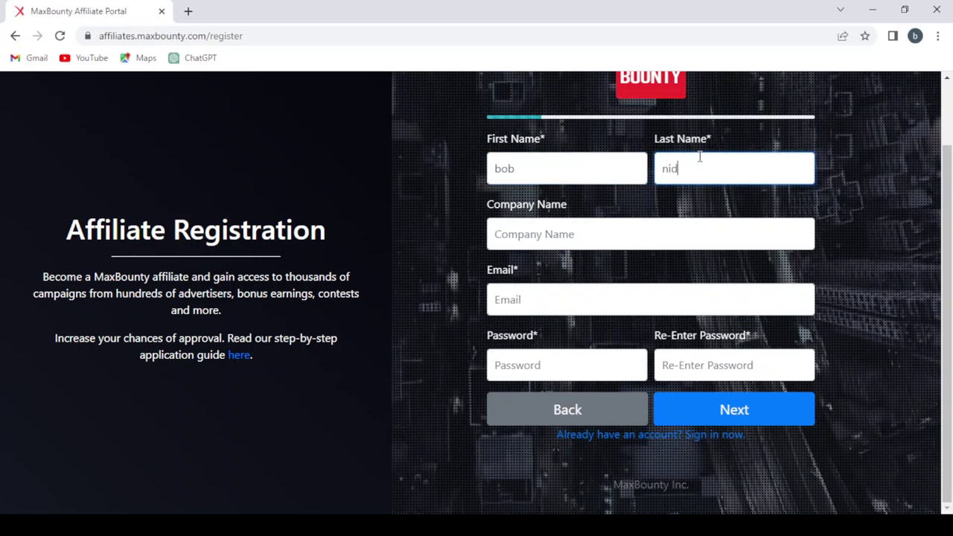
left_click(673, 245)
type("bo")
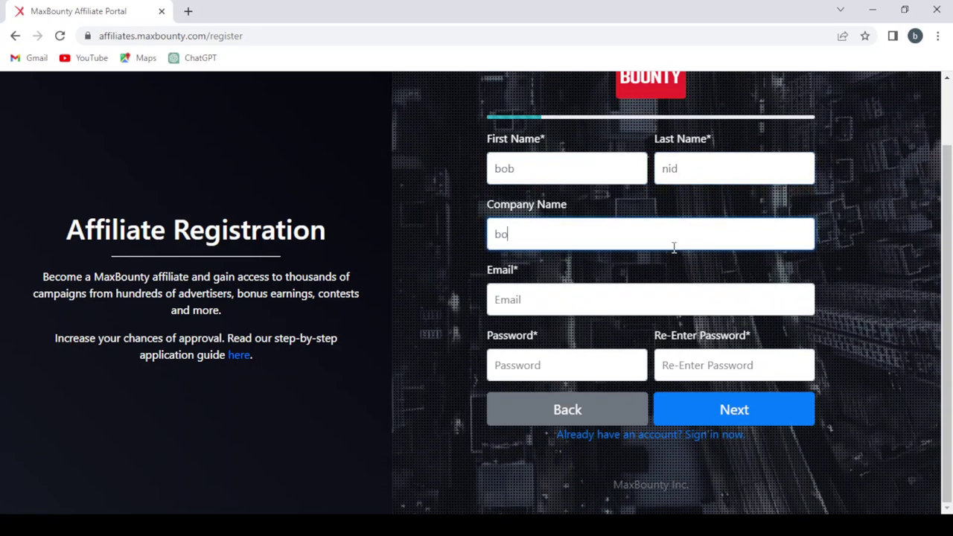
type("b3nid")
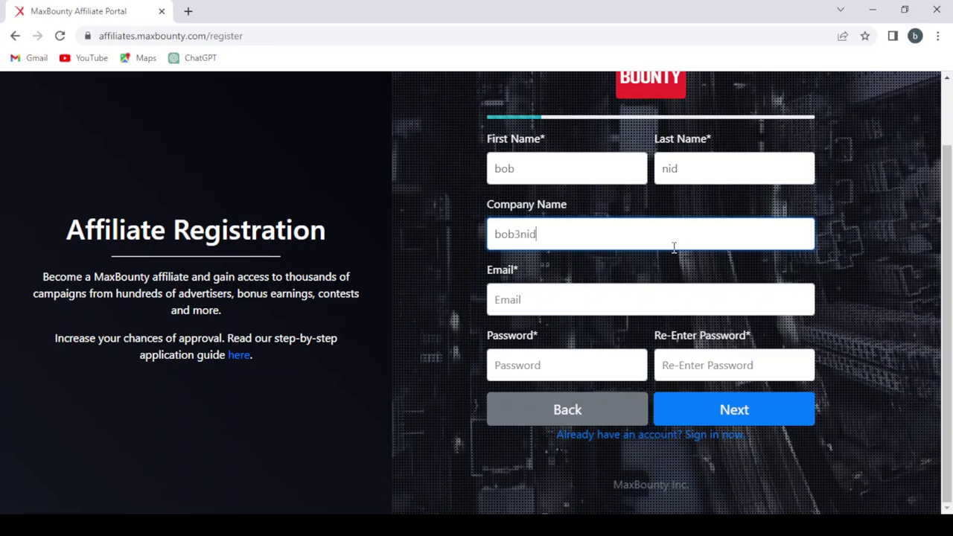
Step: Enter the email address and a matching password, then submit the first step
left_click(654, 293)
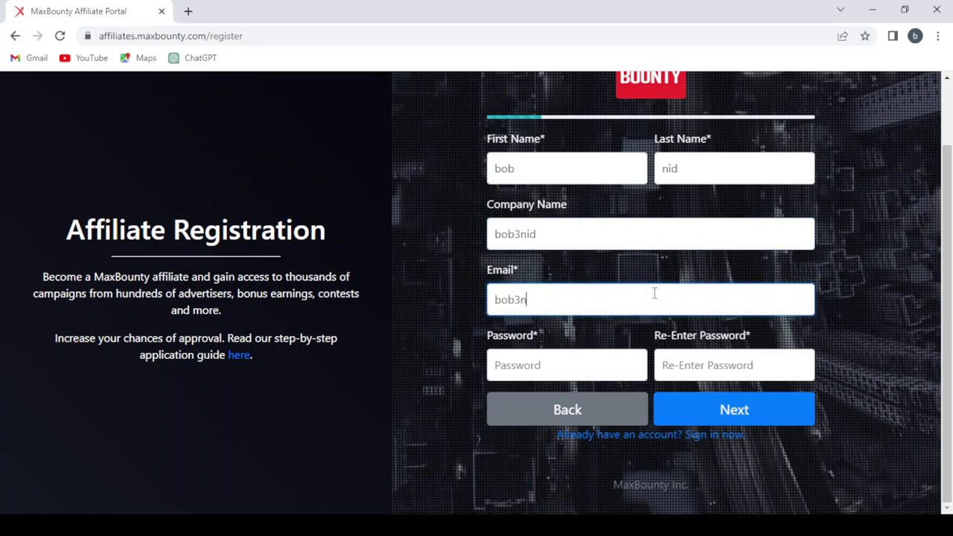
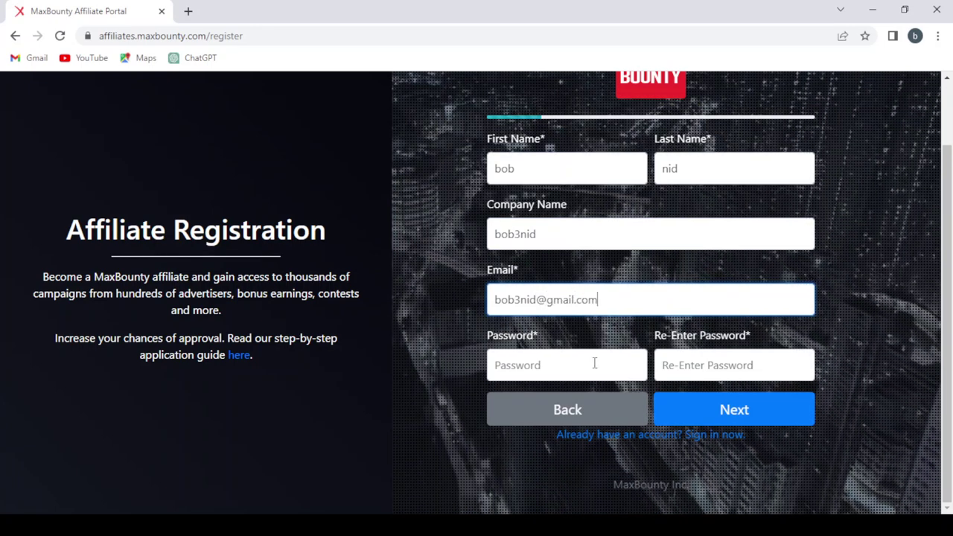
left_click(591, 366)
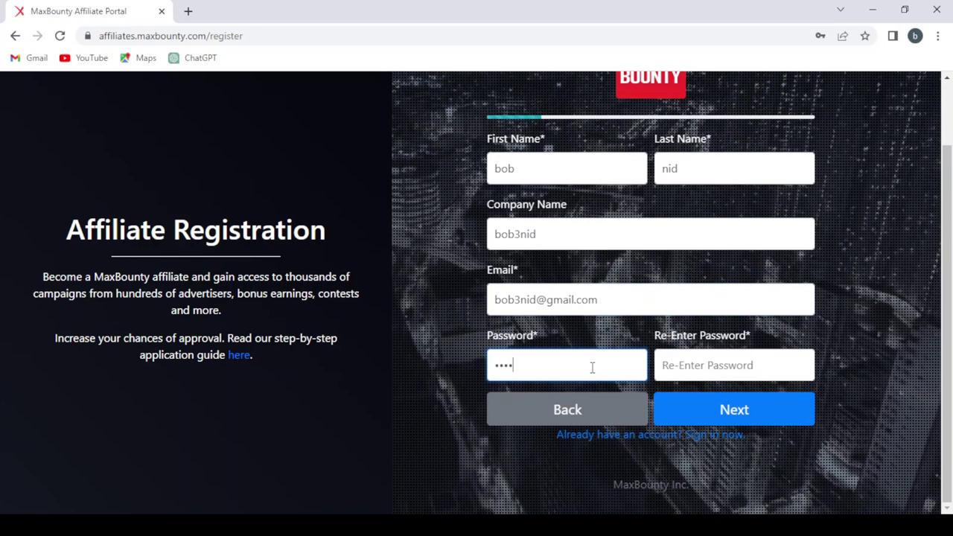
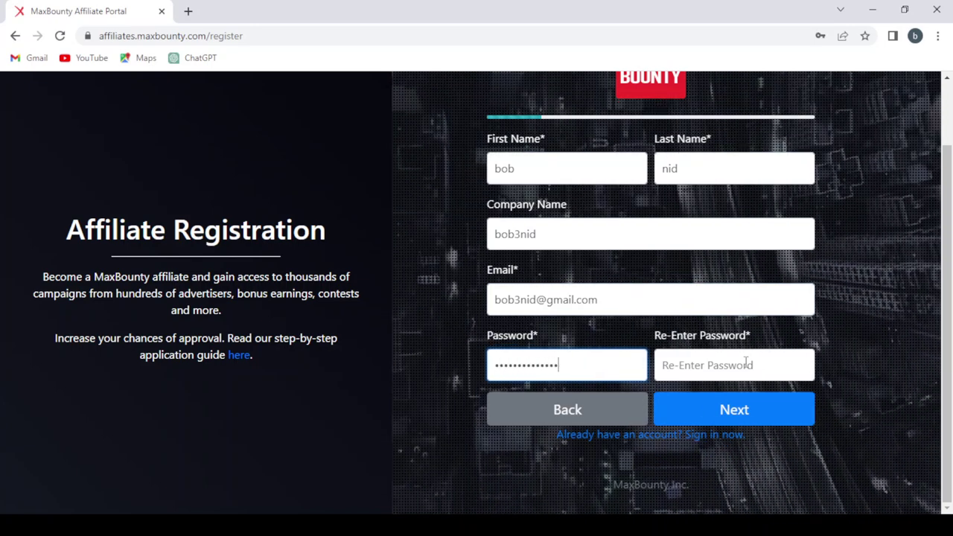
left_click(745, 362)
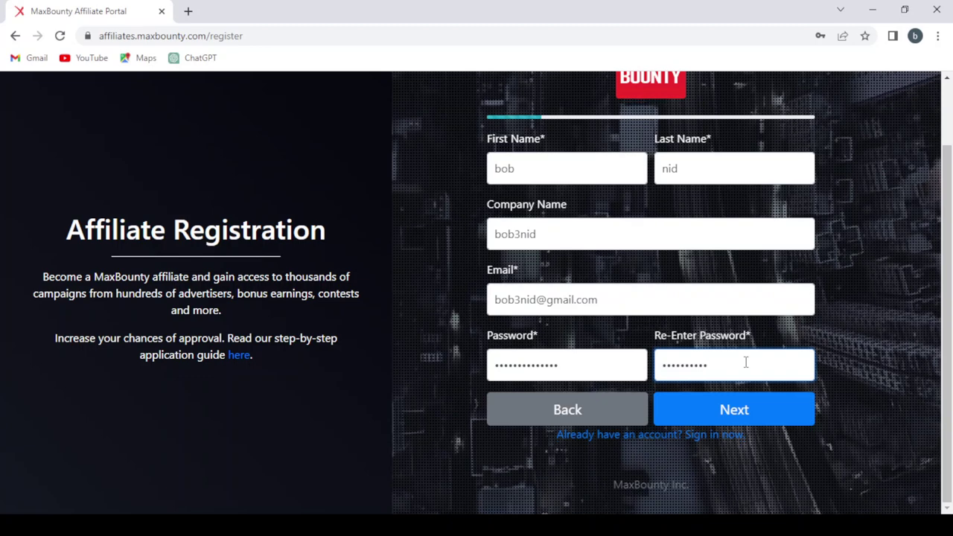
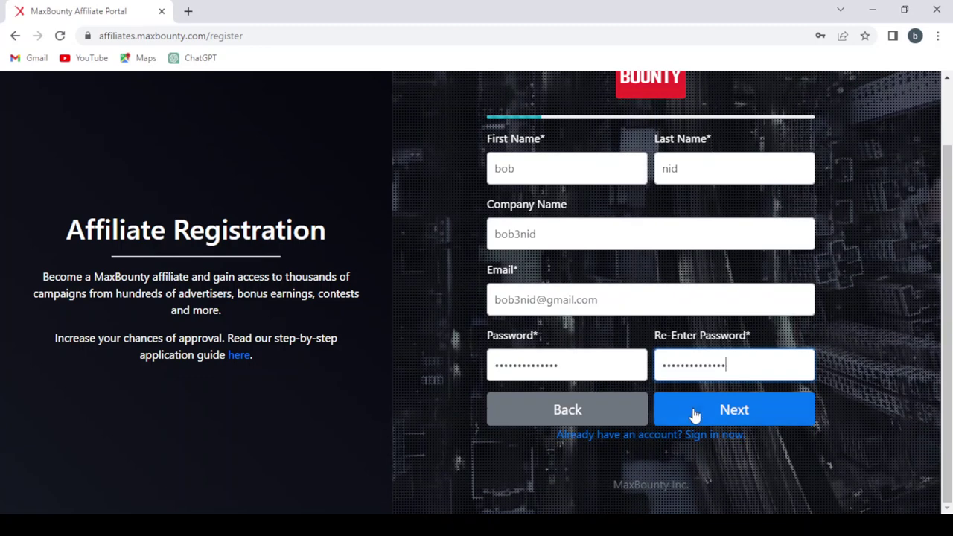
left_click(715, 410)
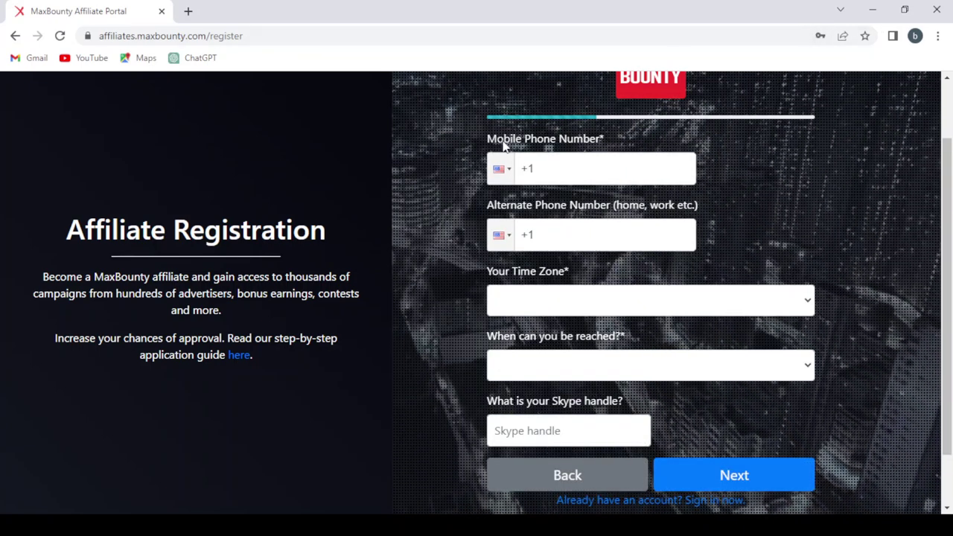
Step: Set the mobile number's country dialling code to Morocco (+212)
scroll(504, 146, "down", 1)
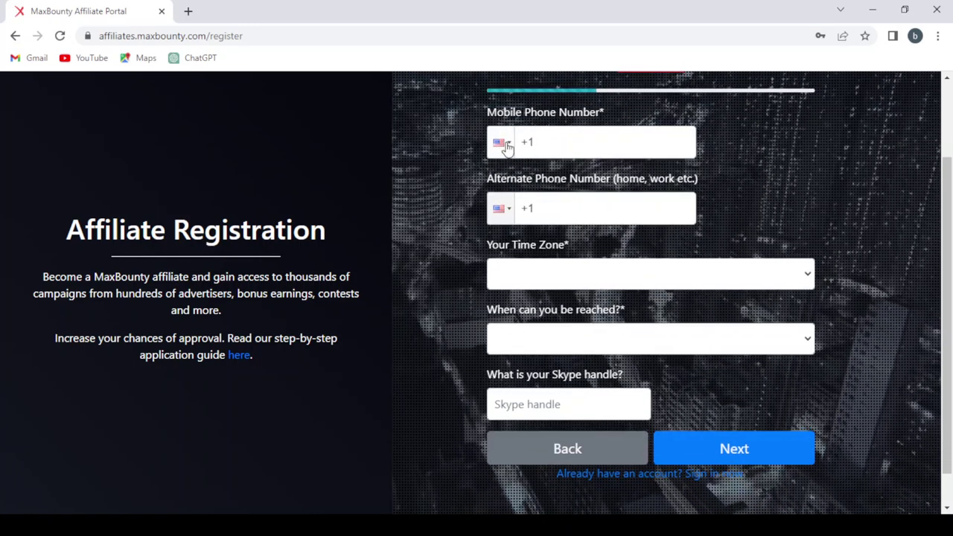
left_click(504, 147)
scroll(574, 257, "up", 1)
scroll(574, 259, "up", 3)
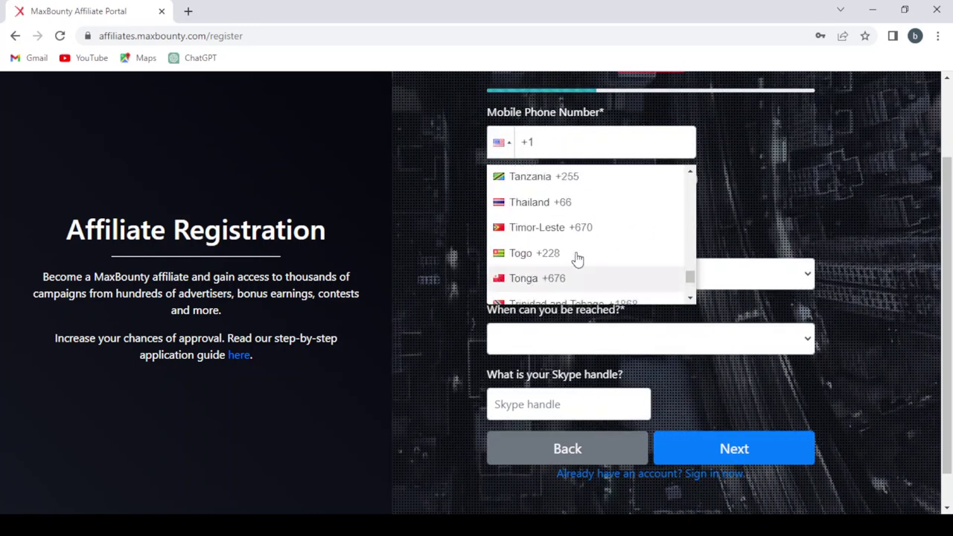
scroll(574, 260, "up", 1)
scroll(576, 259, "up", 2)
scroll(577, 259, "up", 3)
scroll(577, 259, "up", 4)
scroll(577, 259, "up", 2)
scroll(576, 259, "up", 3)
scroll(577, 259, "up", 3)
scroll(577, 259, "up", 2)
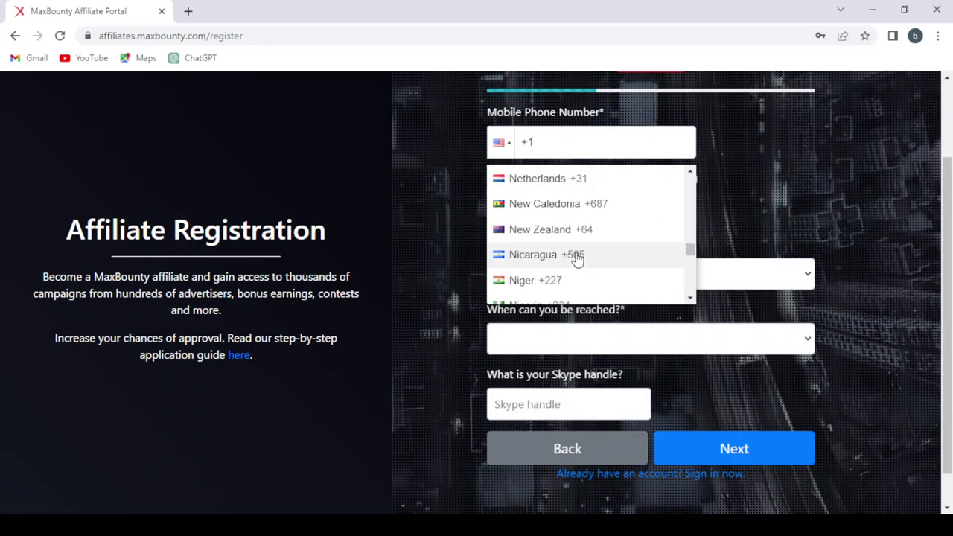
scroll(577, 259, "up", 3)
scroll(577, 259, "up", 2)
scroll(577, 259, "down", 2)
scroll(577, 259, "up", 3)
scroll(577, 259, "down", 2)
left_click(577, 256)
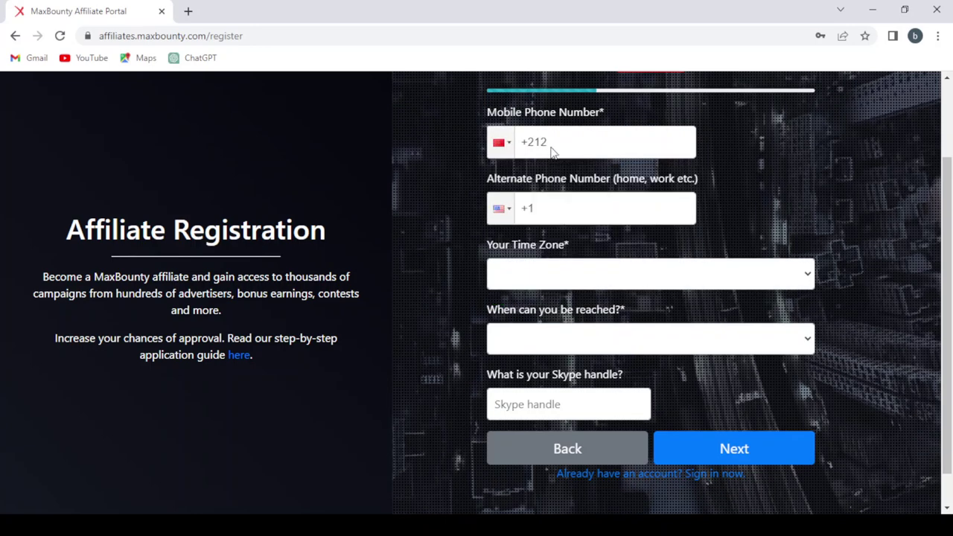
Step: Finish entering the mobile phone digits and choose the time zone
left_click(571, 141)
type("604 98")
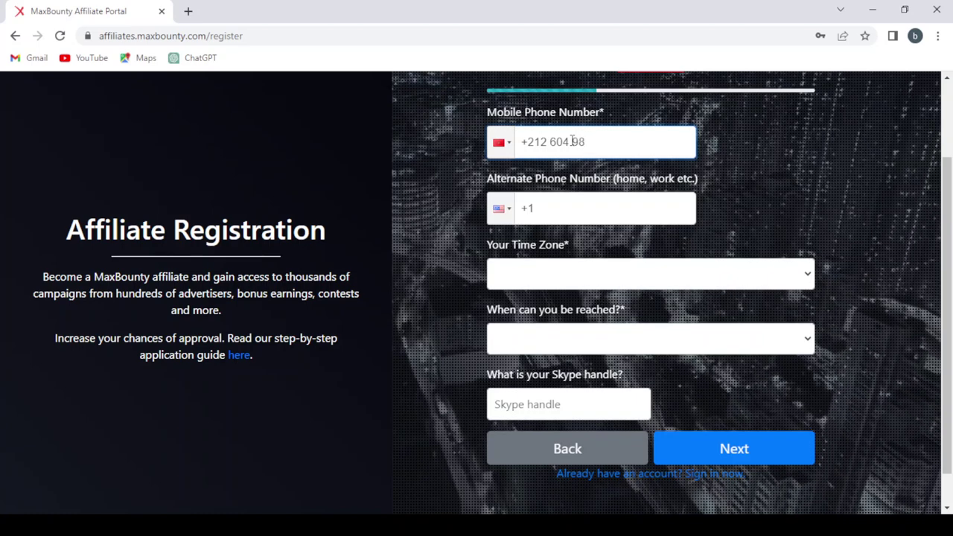
type("67")
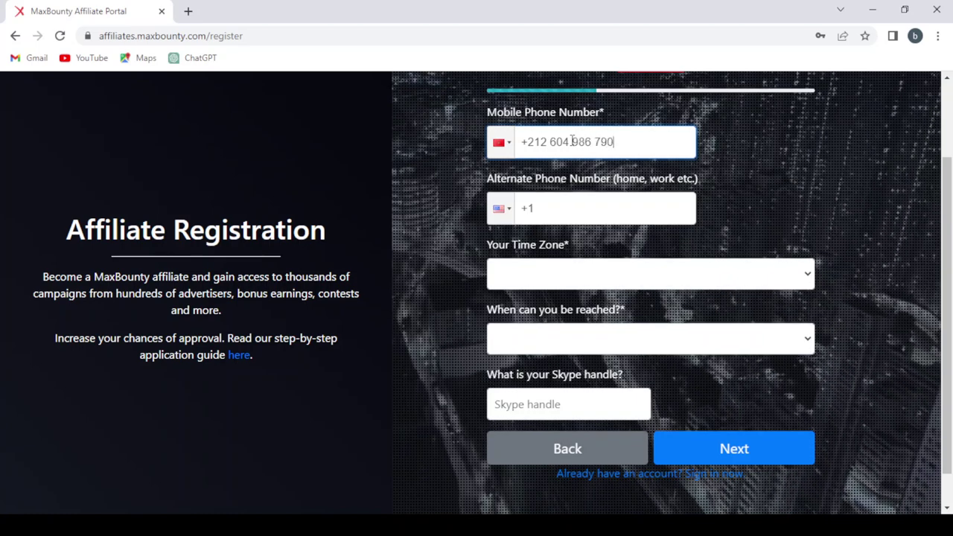
scroll(623, 221, "down", 1)
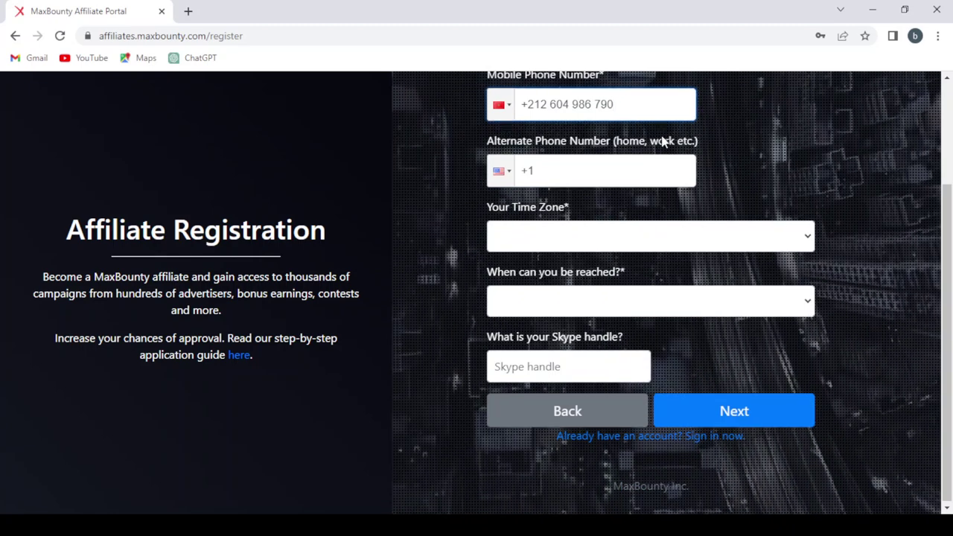
left_click(616, 232)
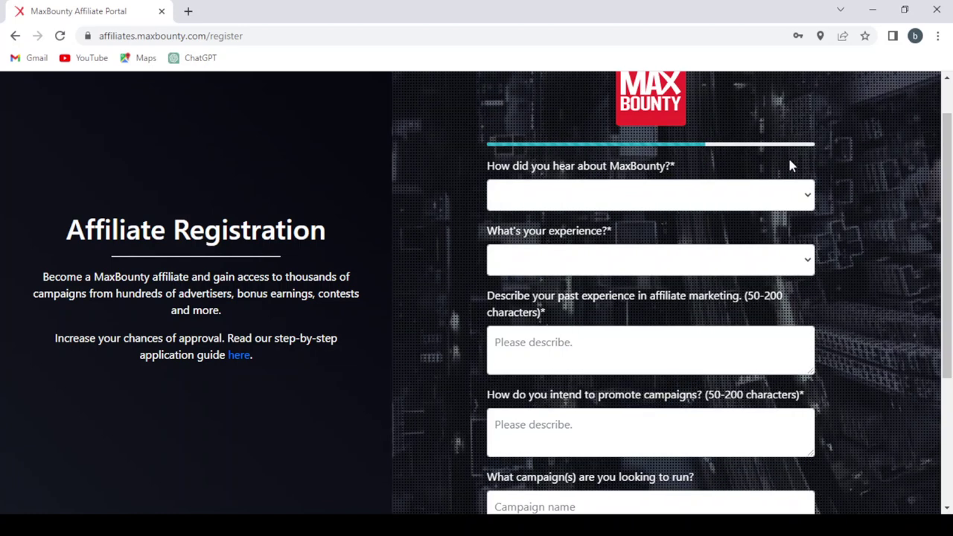
Step: Select YouTube as the referral source and 'I'm a complete beginner' as the experience level
scroll(789, 162, "down", 1)
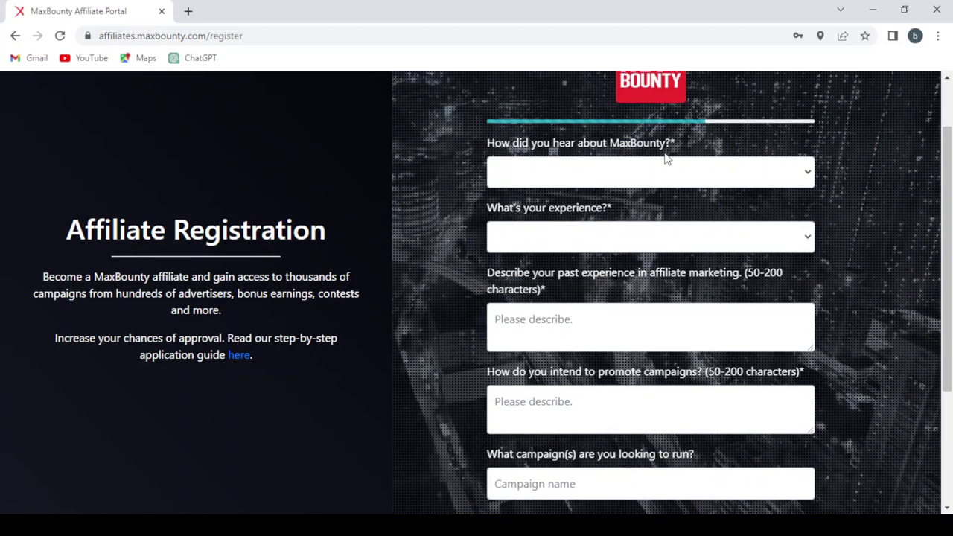
left_click(658, 178)
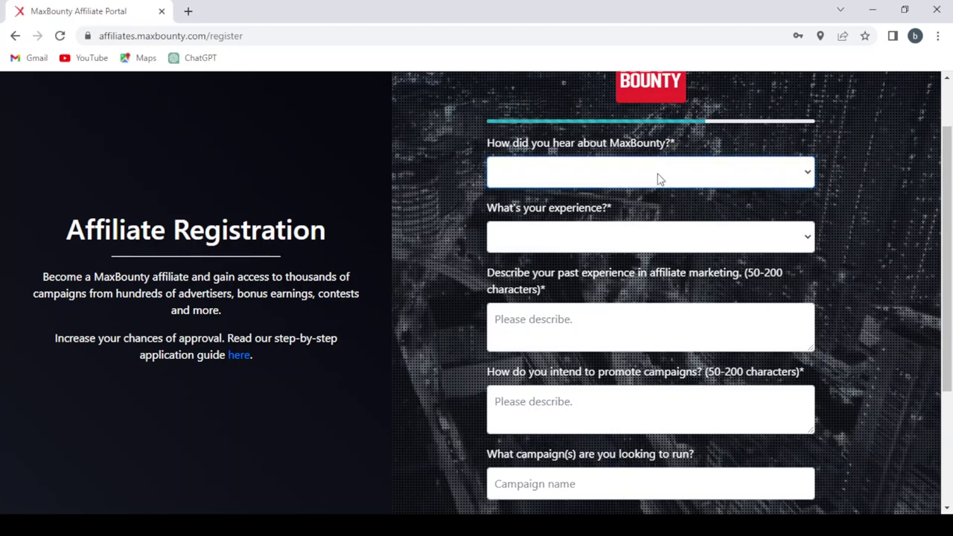
left_click(631, 250)
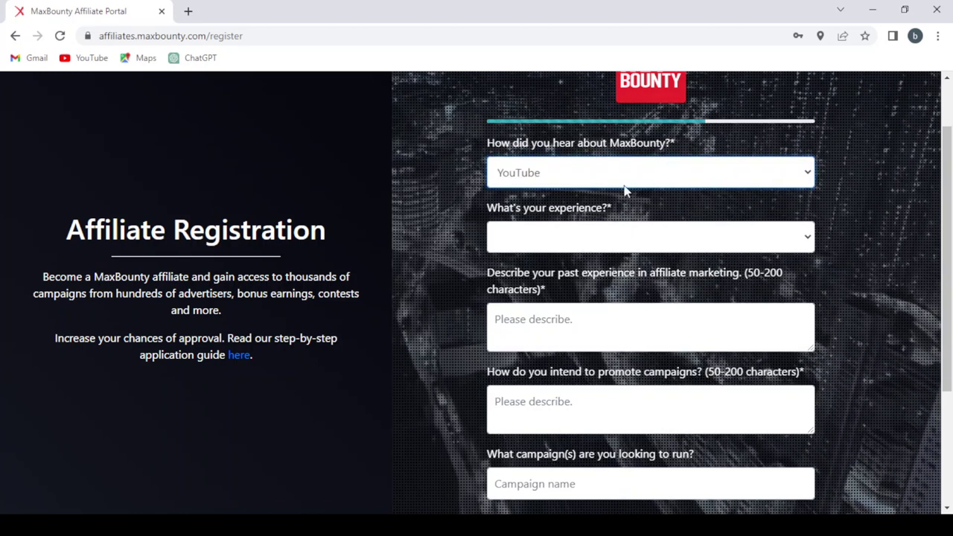
left_click(637, 246)
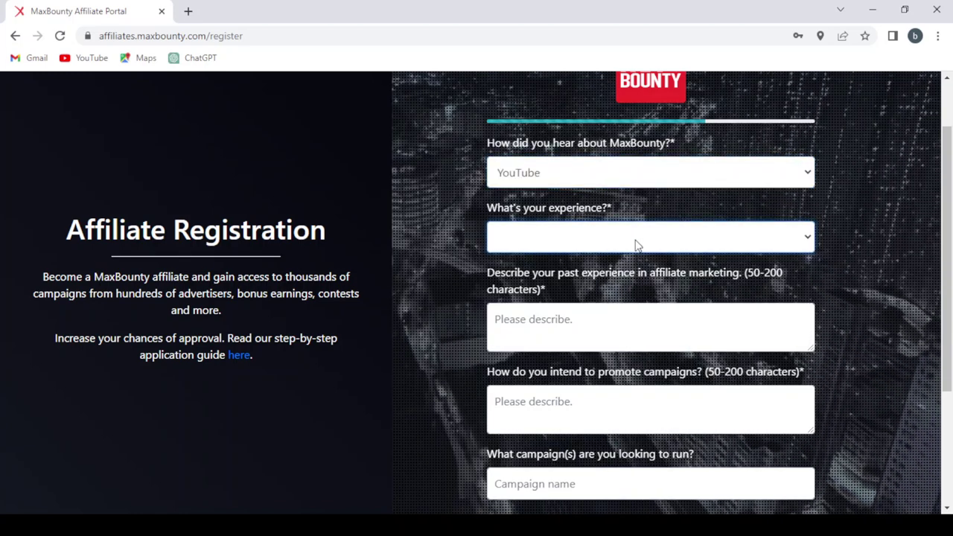
left_click(631, 283)
scroll(631, 283, "down", 2)
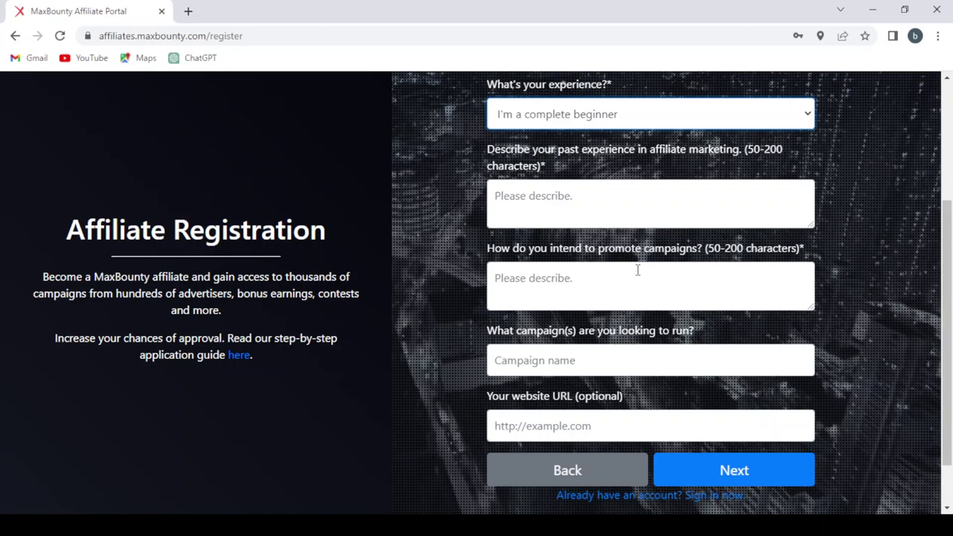
scroll(637, 271, "down", 1)
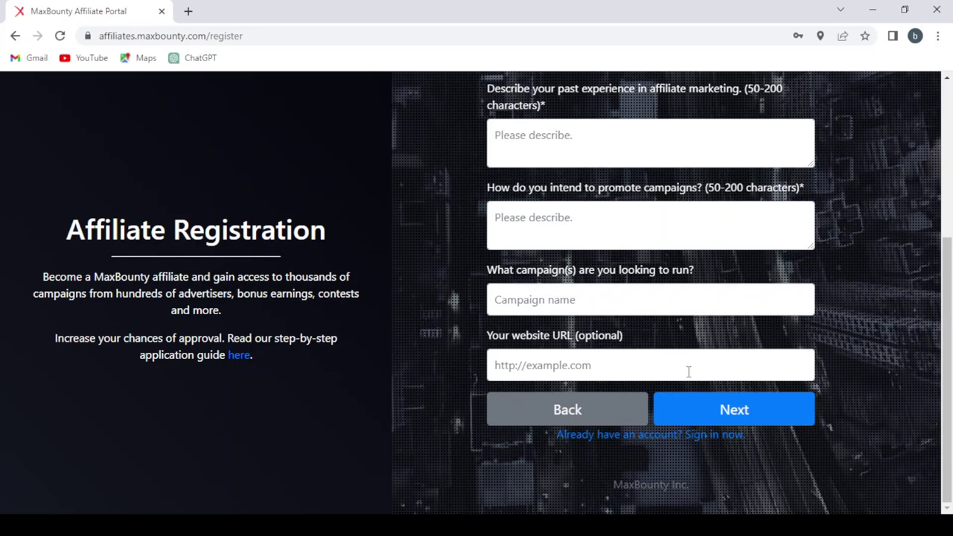
scroll(722, 320, "up", 3)
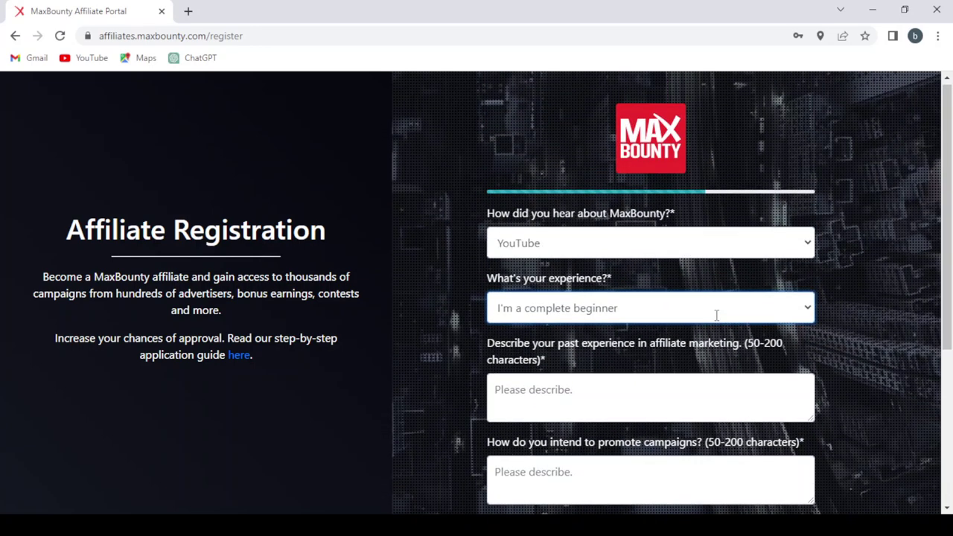
scroll(716, 314, "down", 2)
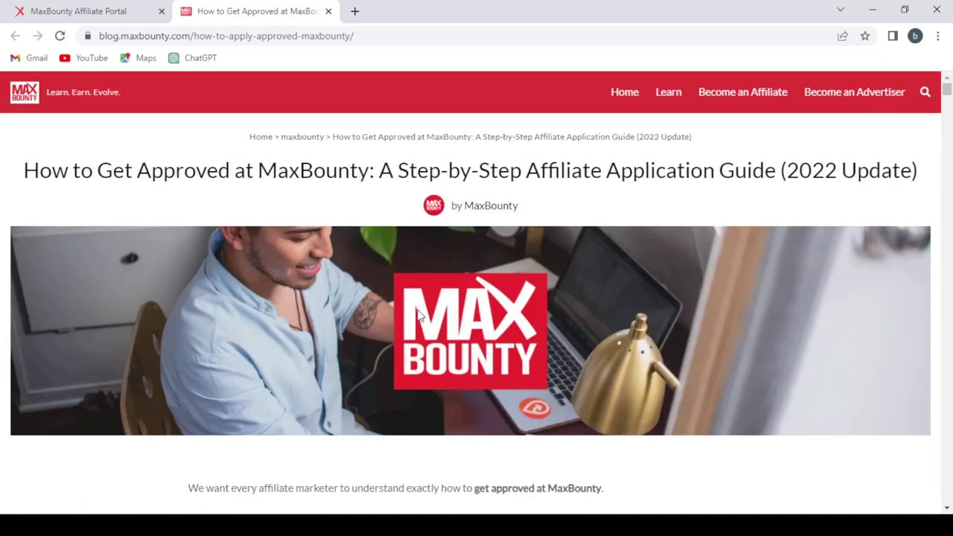
Step: Close the 'Become a MaxBounty Affiliate Today' popup covering the approval guide
scroll(419, 315, "down", 1)
scroll(418, 315, "down", 2)
scroll(418, 315, "down", 2)
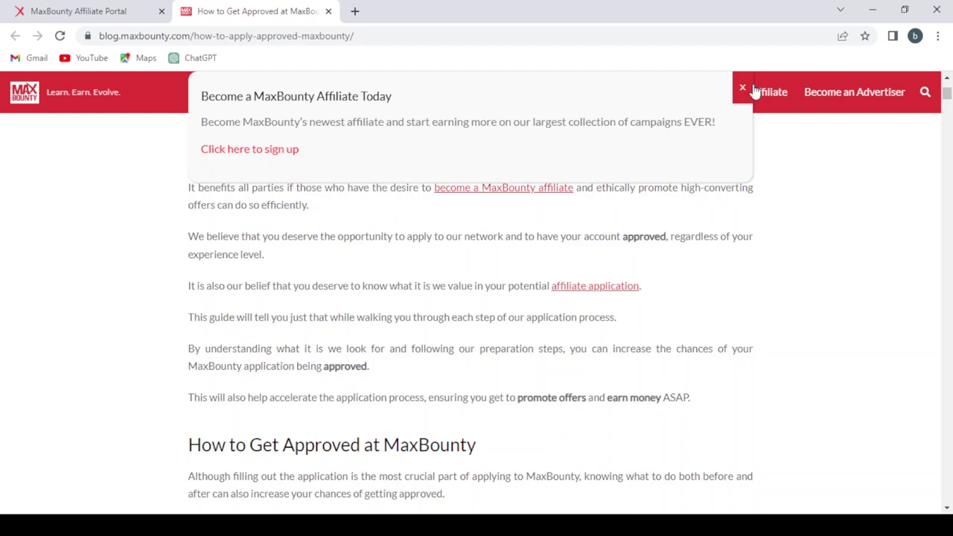
left_click(742, 89)
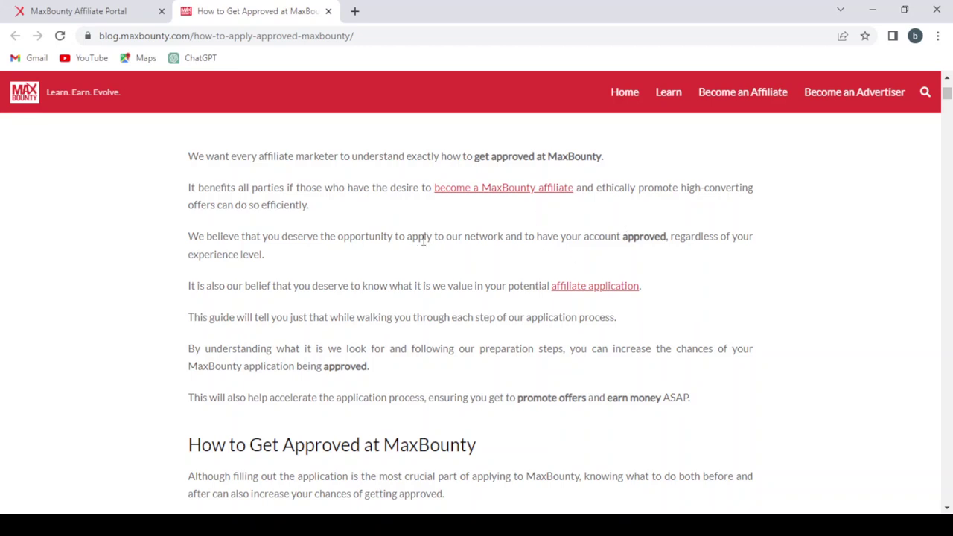
Step: Scroll to the 'How to Get Approved at MaxBounty' section and its three application stages
scroll(558, 334, "down", 2)
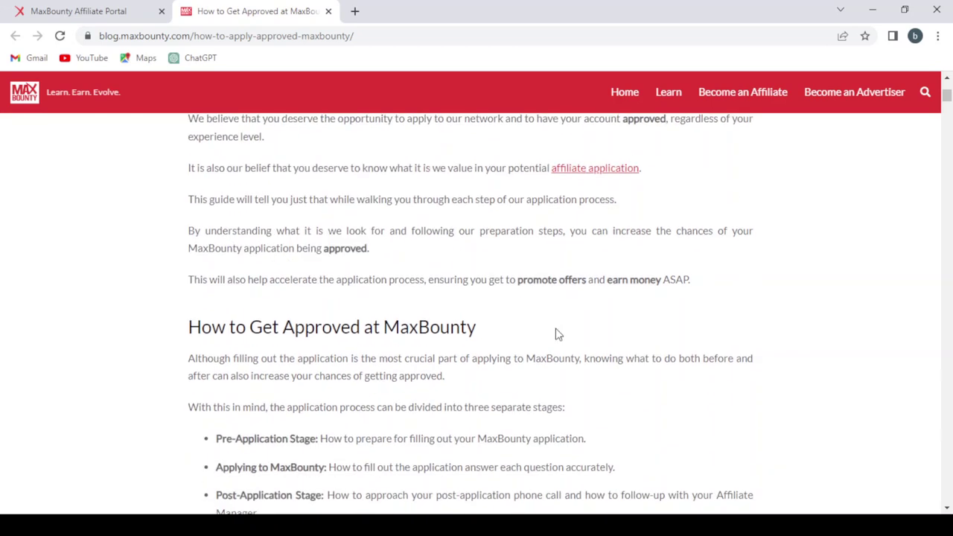
scroll(558, 335, "down", 1)
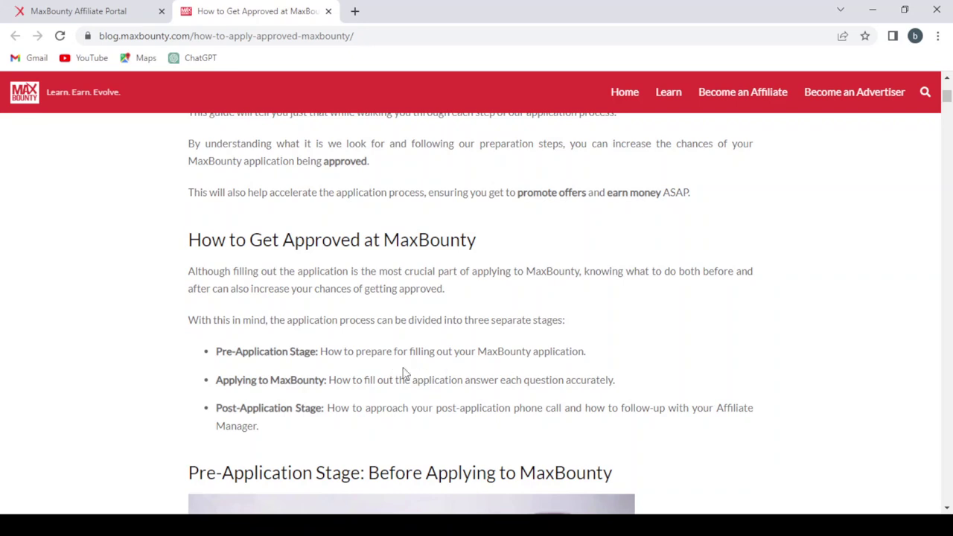
scroll(242, 407, "down", 1)
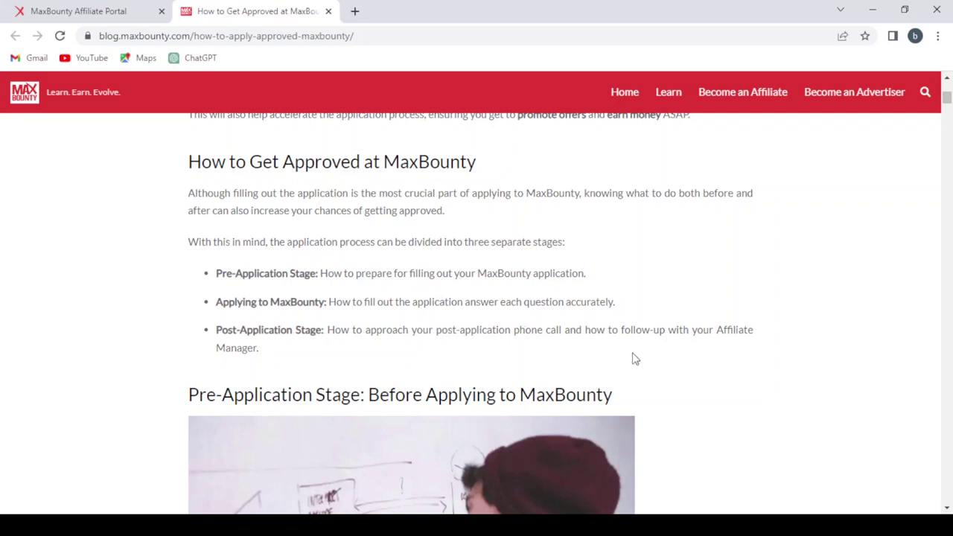
Step: Scroll through the Pre-Application Stage benefits list to the 'Create a Website/Landing Page' heading
scroll(652, 369, "down", 2)
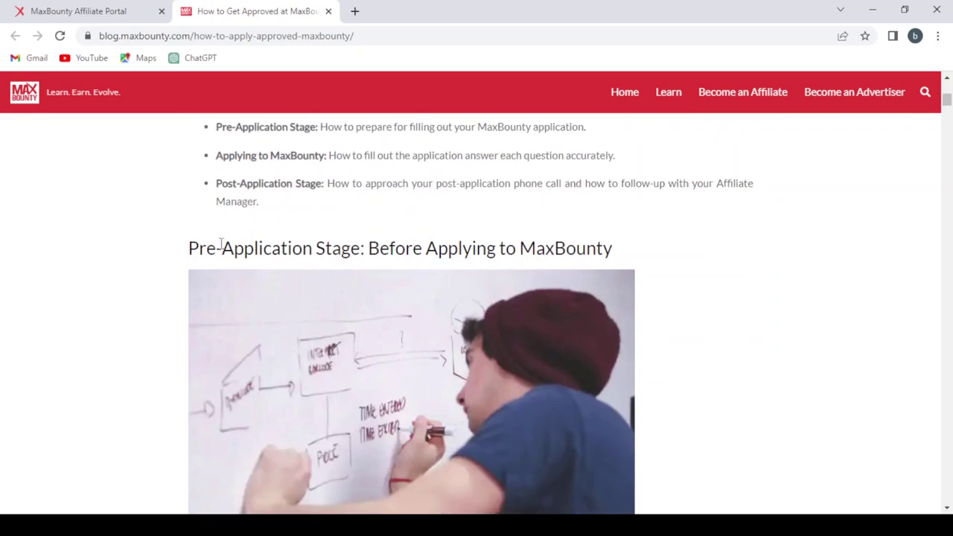
scroll(625, 262, "down", 3)
scroll(625, 262, "down", 3)
scroll(625, 262, "up", 1)
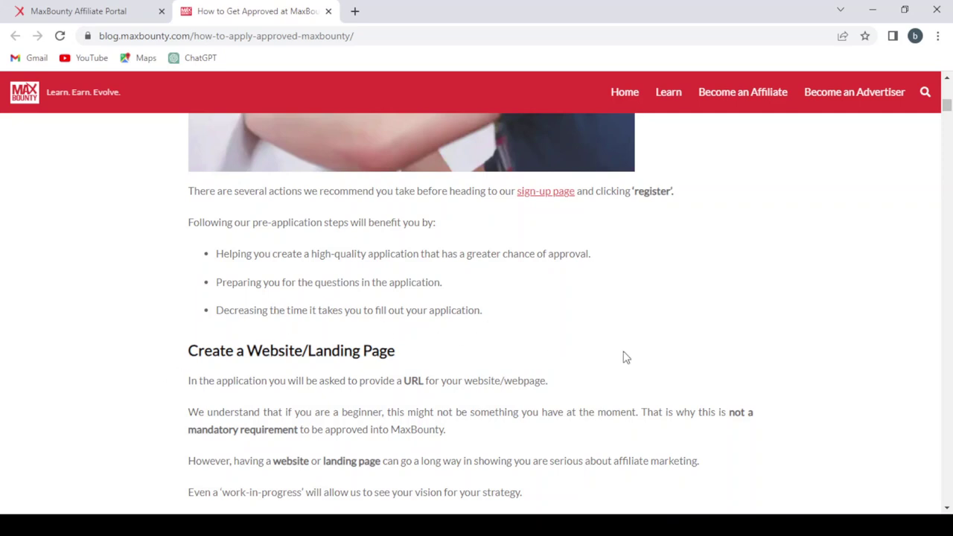
Step: Scroll through 'Create a Website/Landing Page' and the 'Have a Clear Plan' bullet list
scroll(623, 357, "down", 2)
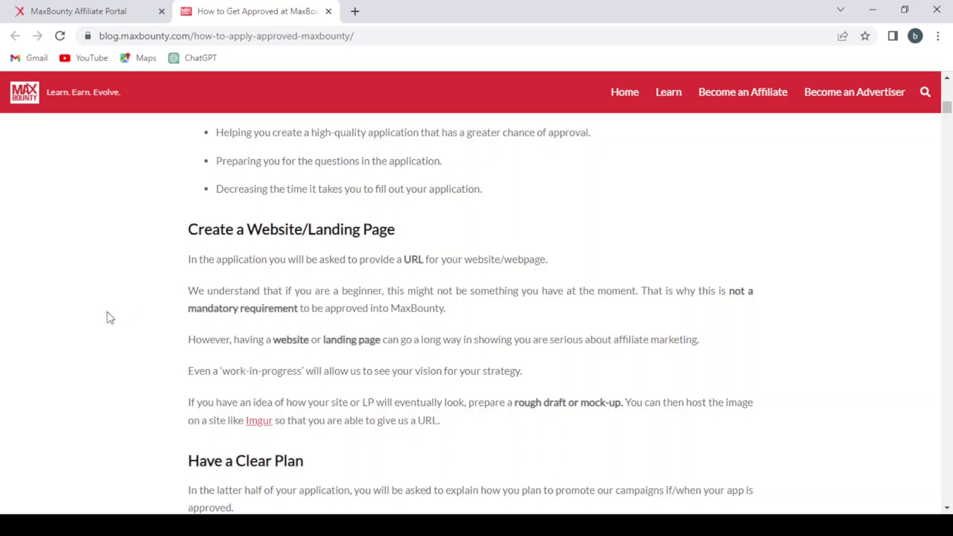
scroll(94, 325, "down", 1)
scroll(95, 325, "down", 1)
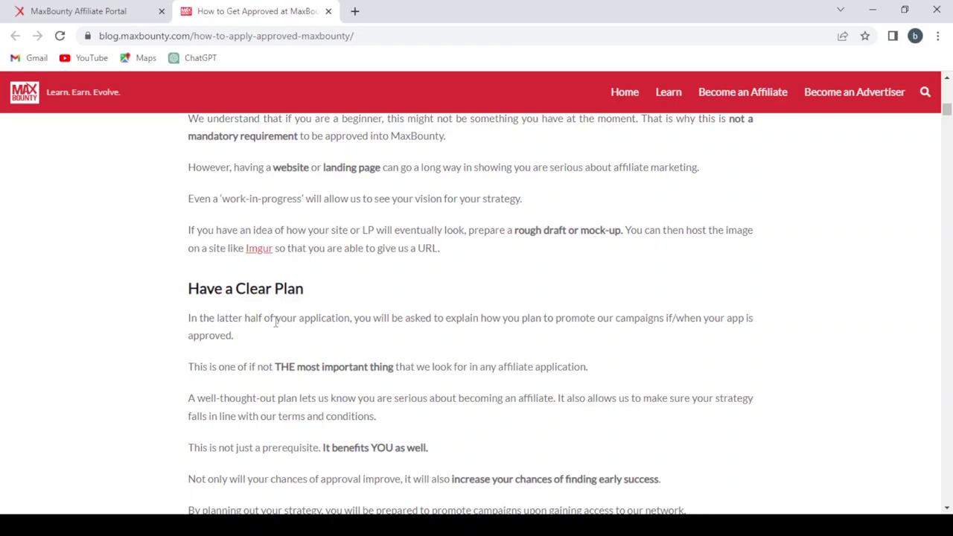
scroll(275, 322, "down", 1)
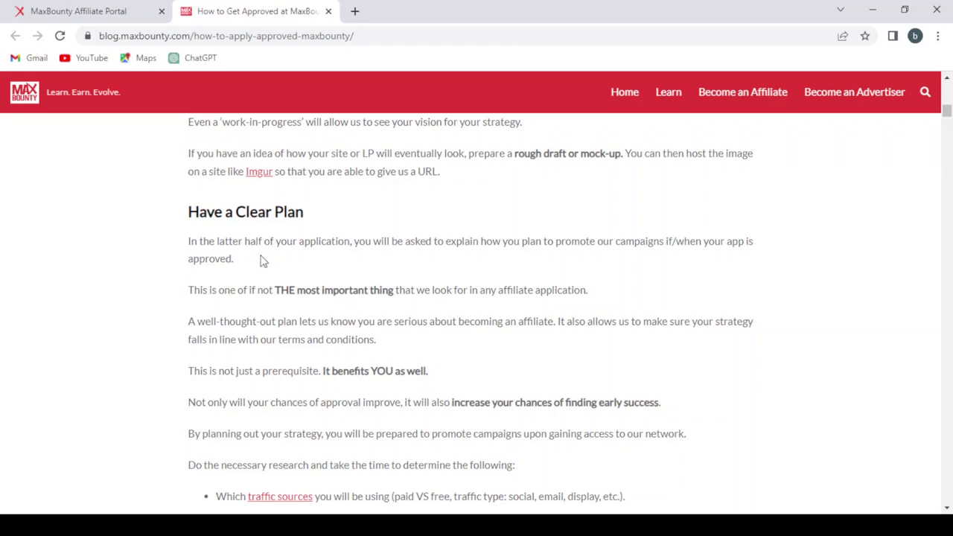
scroll(269, 257, "down", 1)
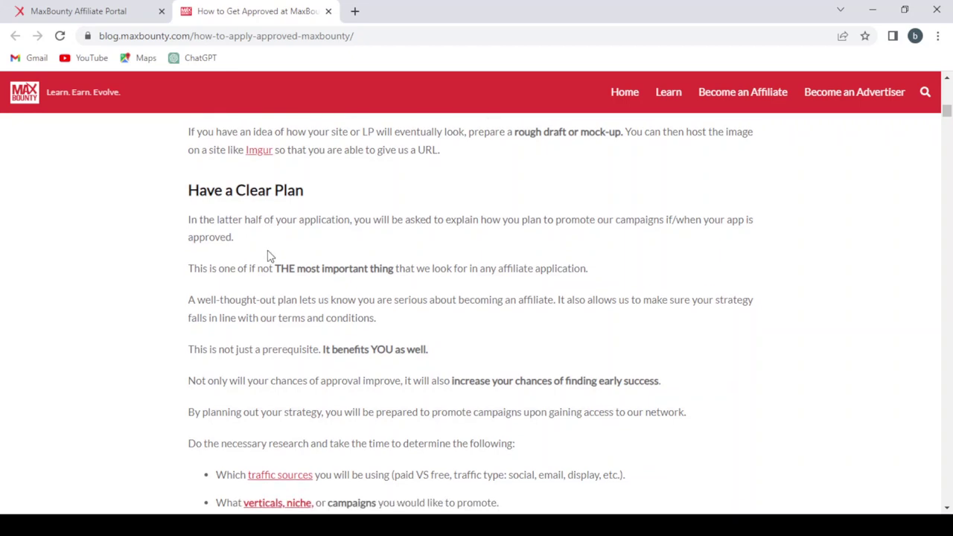
scroll(270, 256, "down", 1)
scroll(269, 256, "down", 1)
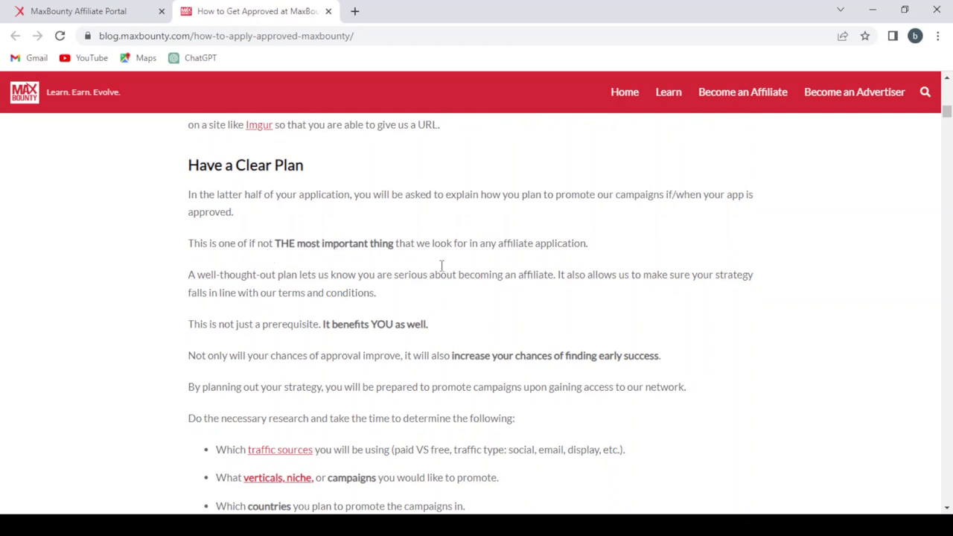
scroll(609, 279, "down", 5)
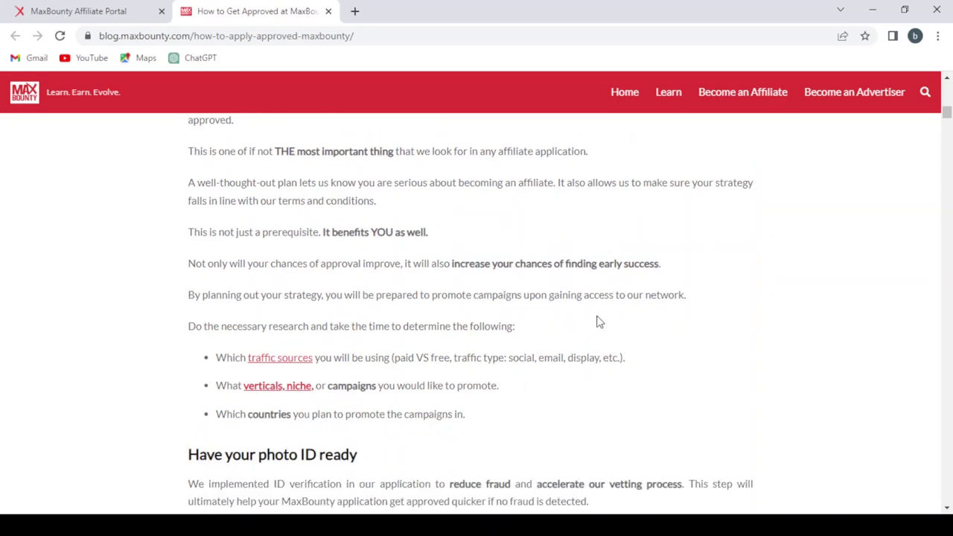
Step: Scroll past 'Have your photo ID ready' to the Pre-Application Checklist and 'Starting Your MaxBounty Application'
scroll(614, 322, "down", 1)
scroll(618, 320, "down", 2)
scroll(618, 319, "down", 1)
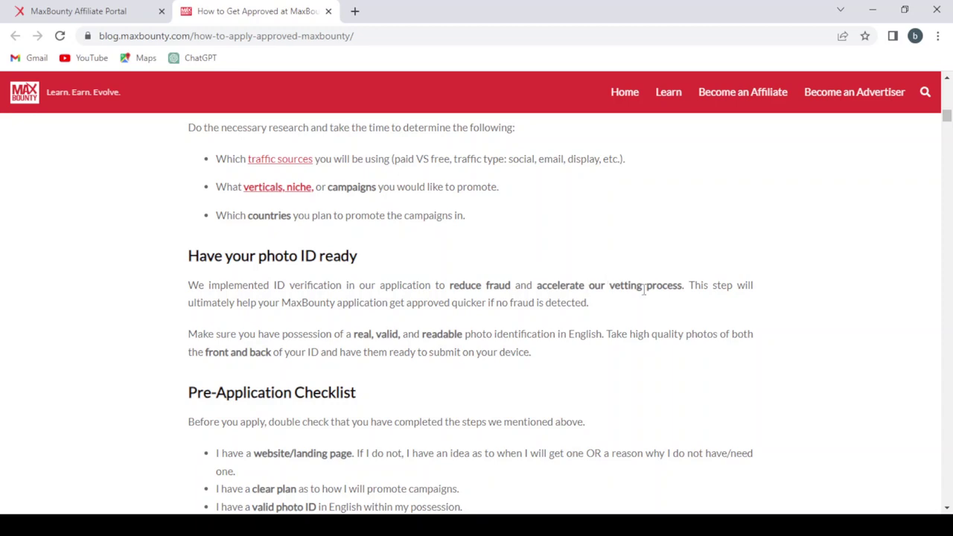
scroll(506, 373, "down", 3)
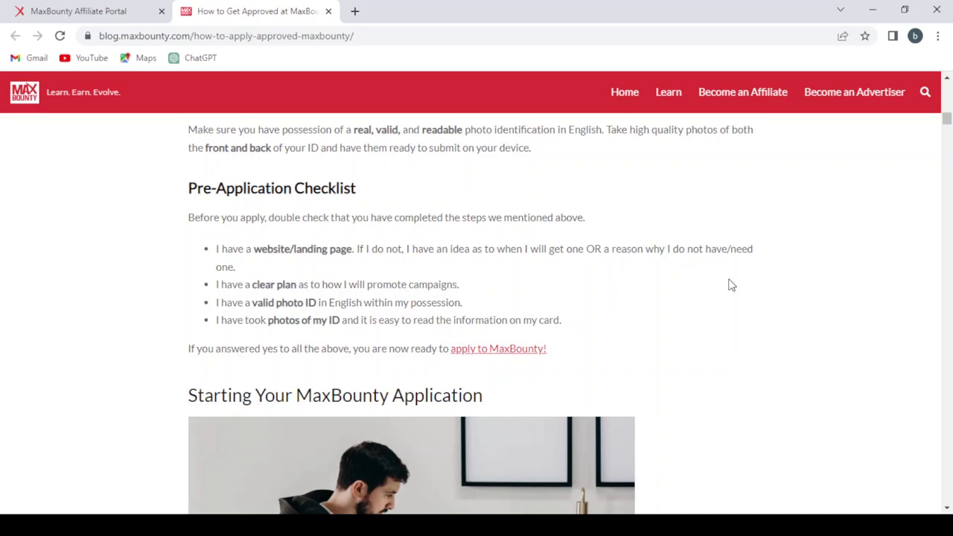
Step: Scroll through the guide's Page 1 Account Info and following contact and address form screenshots
scroll(763, 294, "down", 1)
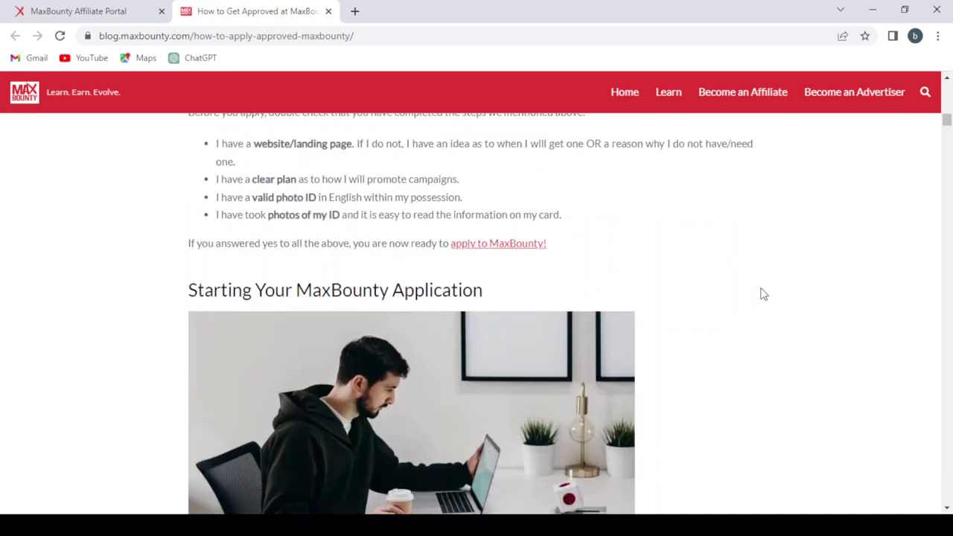
scroll(762, 294, "down", 1)
scroll(763, 294, "down", 1)
scroll(763, 294, "down", 1)
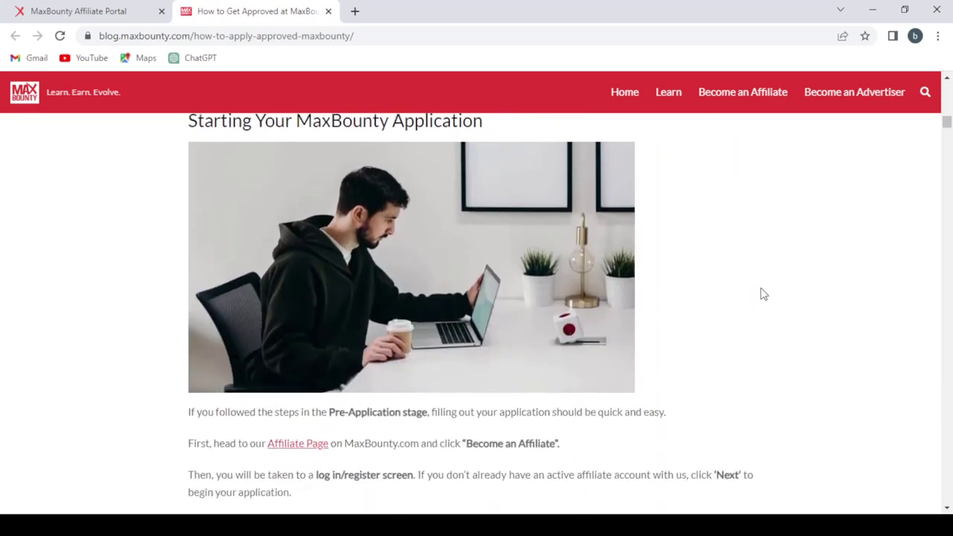
scroll(763, 294, "up", 1)
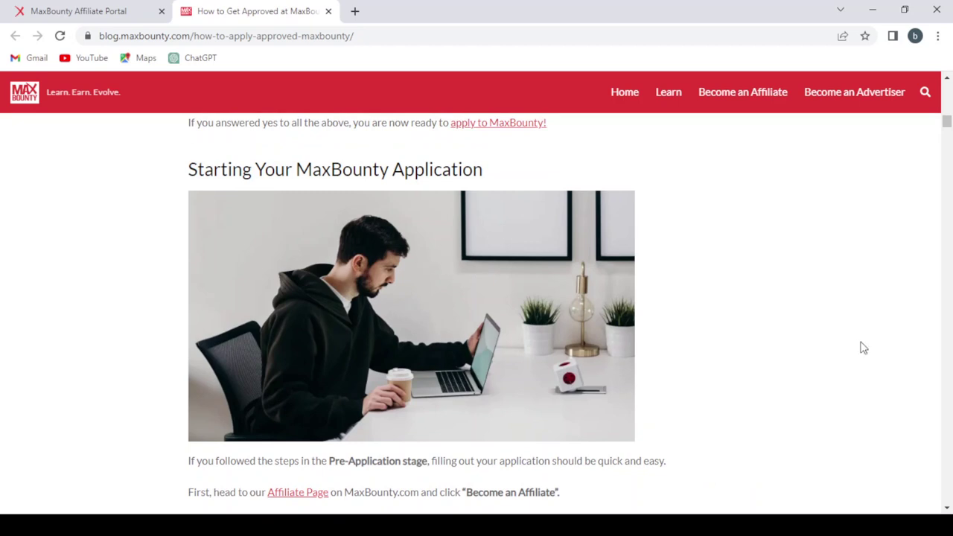
scroll(862, 347, "down", 1)
scroll(862, 348, "down", 3)
scroll(862, 347, "down", 1)
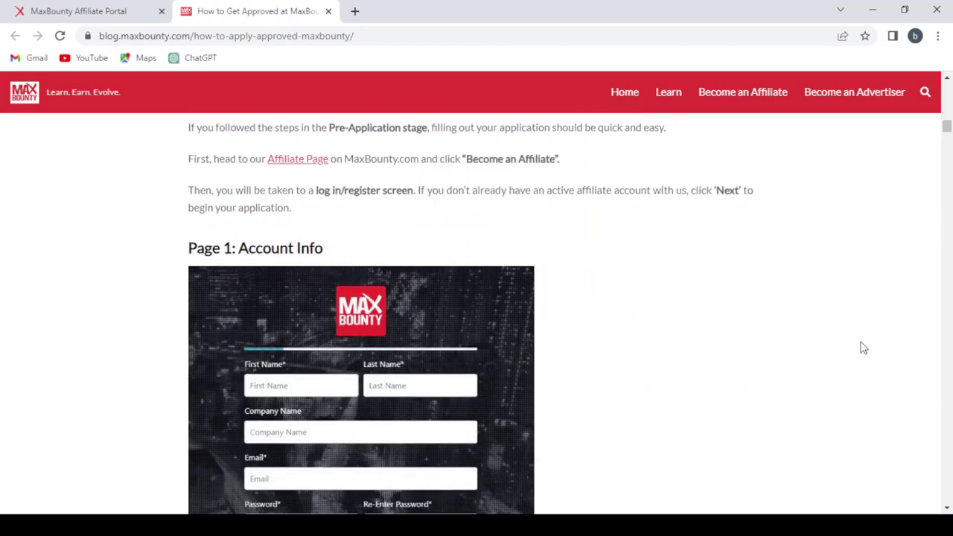
scroll(862, 348, "up", 1)
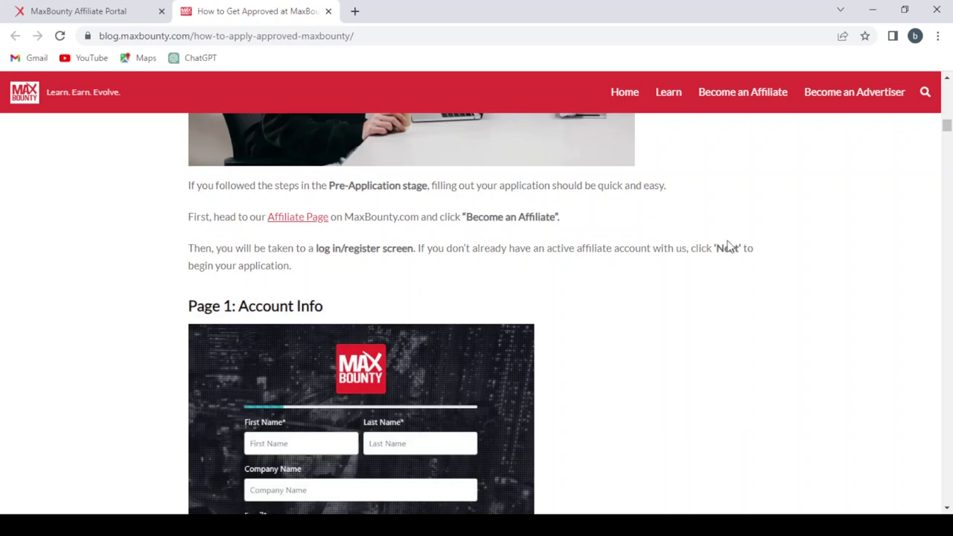
scroll(735, 269, "down", 2)
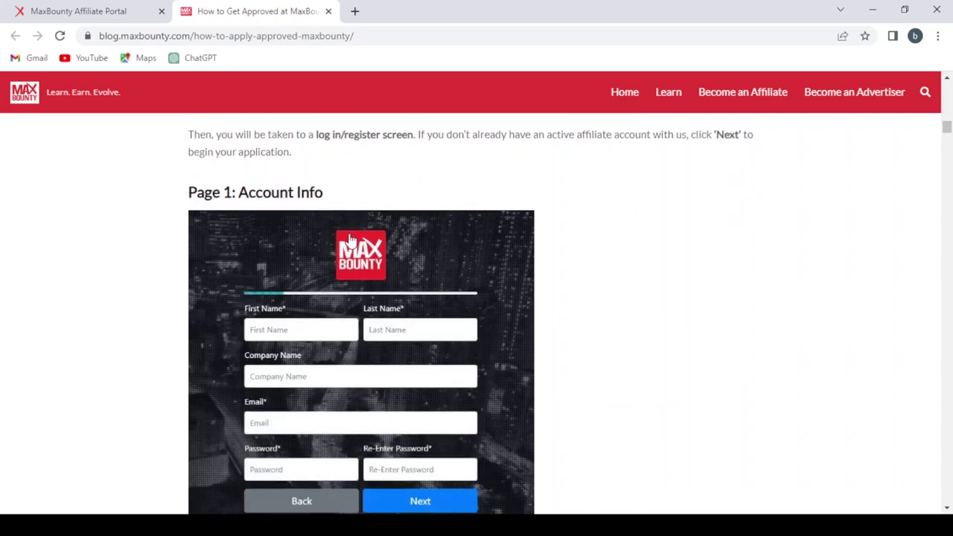
scroll(350, 240, "down", 1)
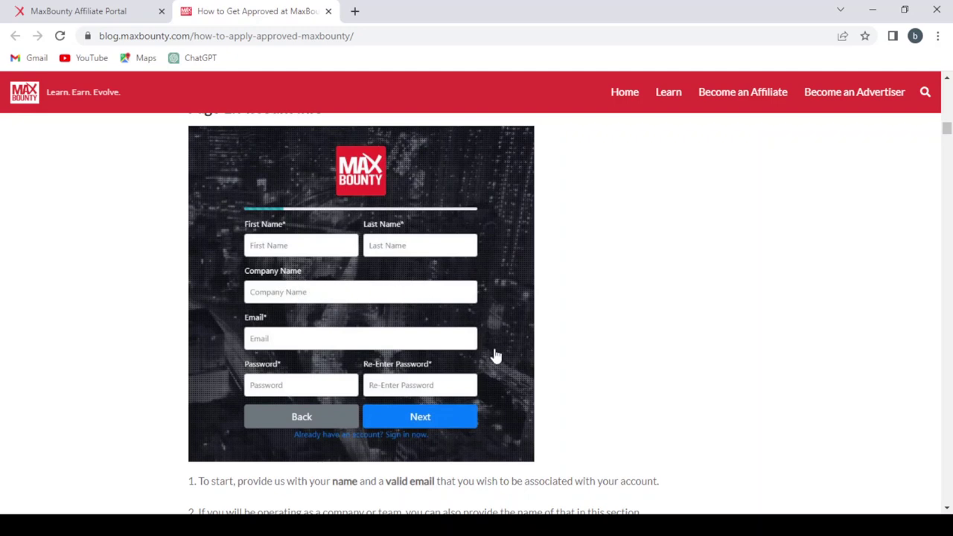
scroll(496, 355, "down", 1)
scroll(493, 355, "down", 2)
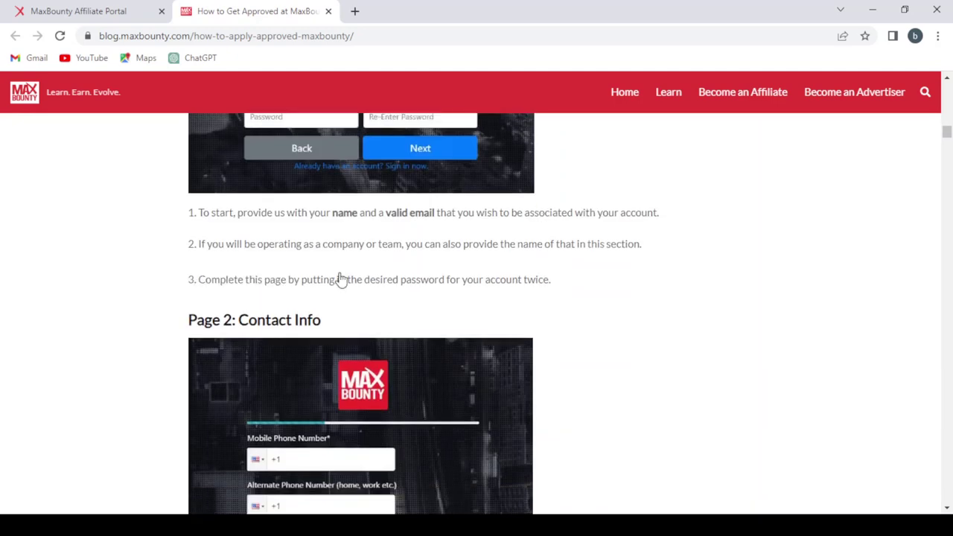
scroll(375, 348, "down", 2)
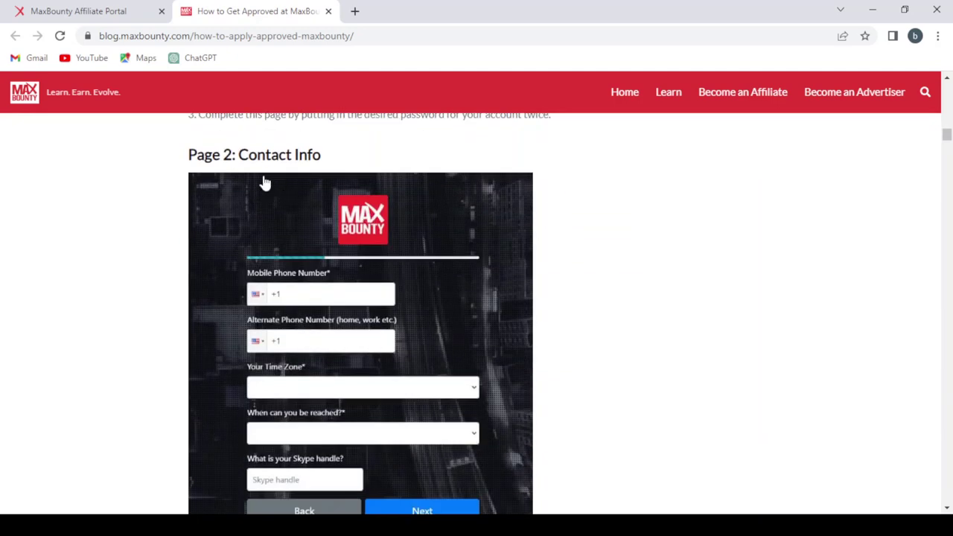
scroll(488, 286, "down", 1)
scroll(488, 286, "down", 1)
Step: Scroll on past the experience page to the Page 5 photo ID upload and Page 6 heading
scroll(489, 285, "down", 2)
scroll(488, 286, "down", 2)
scroll(488, 285, "down", 1)
scroll(488, 286, "down", 1)
scroll(488, 286, "up", 3)
scroll(430, 298, "down", 3)
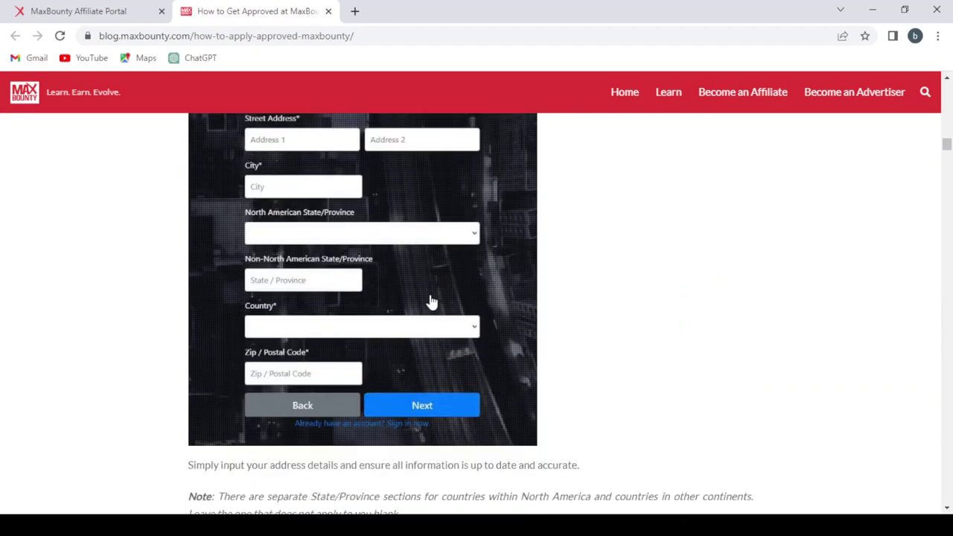
scroll(431, 301, "down", 2)
scroll(431, 301, "down", 1)
scroll(431, 301, "down", 2)
scroll(431, 301, "down", 2)
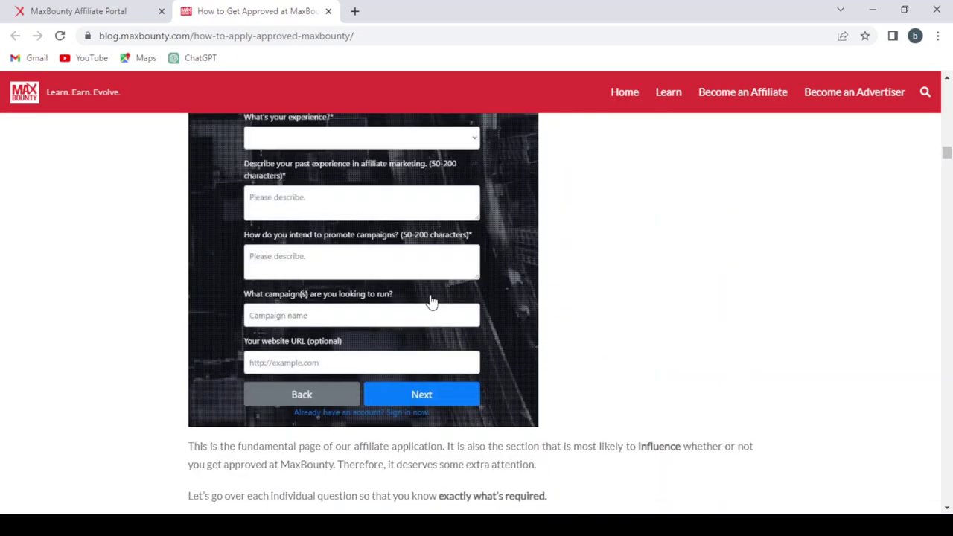
scroll(431, 301, "up", 2)
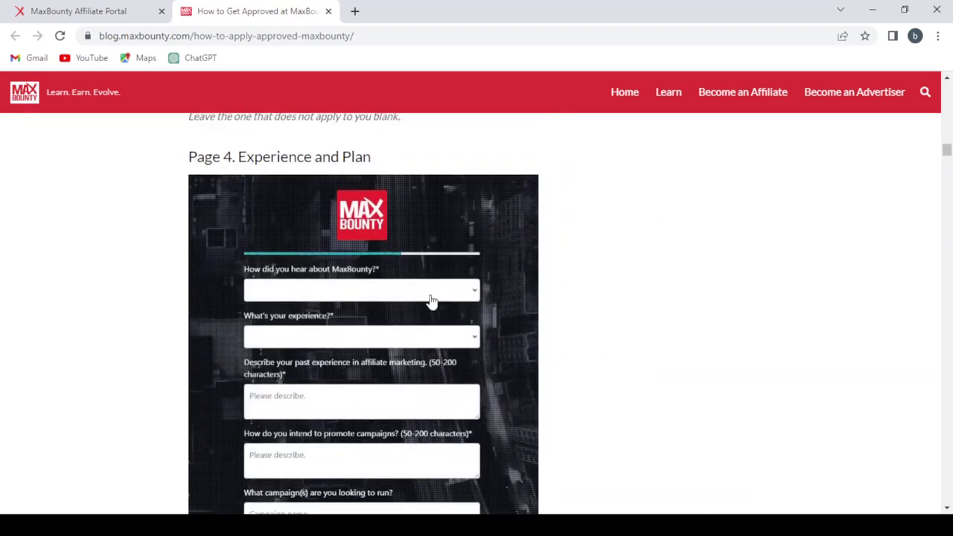
scroll(431, 301, "down", 1)
scroll(431, 301, "down", 3)
scroll(431, 300, "down", 2)
scroll(431, 301, "down", 3)
scroll(431, 301, "down", 2)
Step: Scroll past the Page 6 Terms and Conditions screenshot to 'Verifying your Application' and 'Post-Application Stage'
scroll(431, 301, "down", 4)
scroll(416, 283, "down", 2)
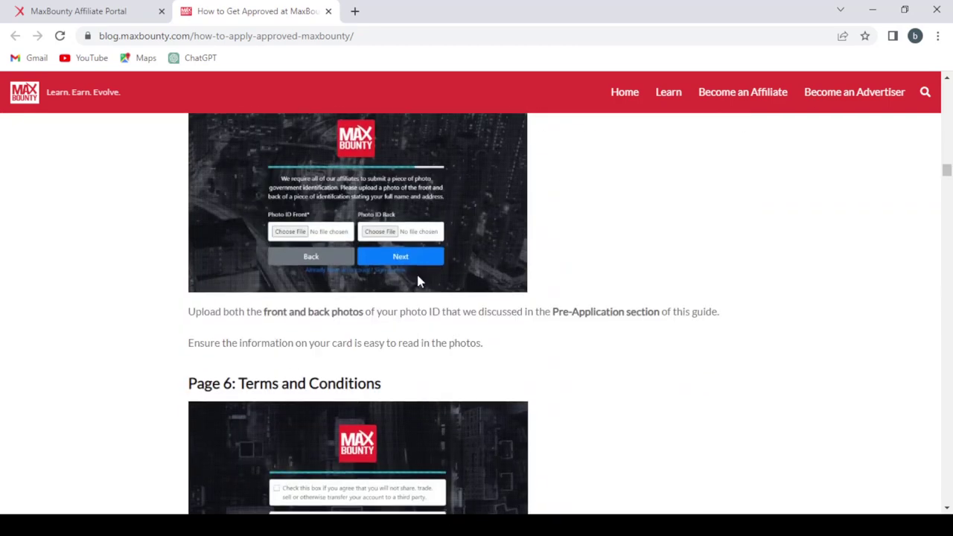
scroll(392, 211, "up", 1)
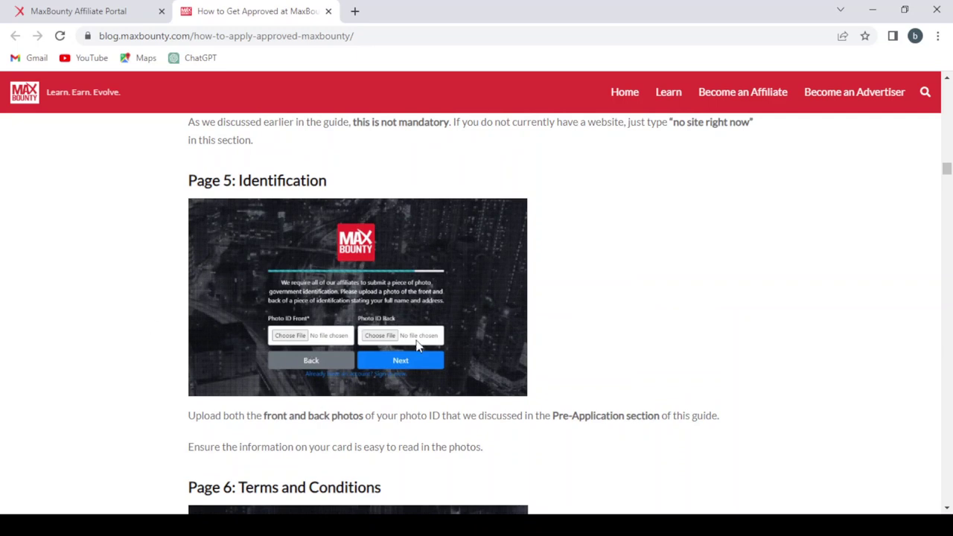
scroll(416, 344, "down", 1)
scroll(417, 345, "up", 1)
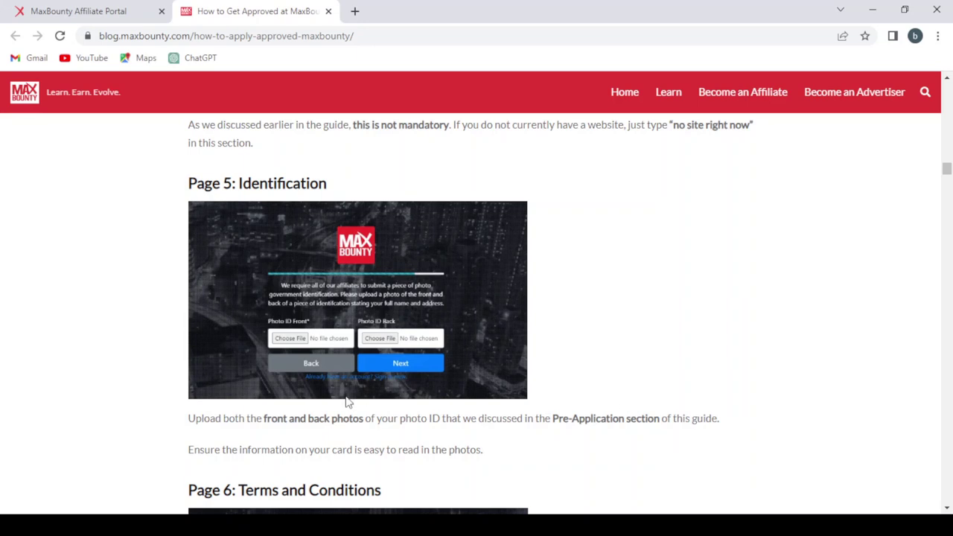
scroll(346, 402, "down", 2)
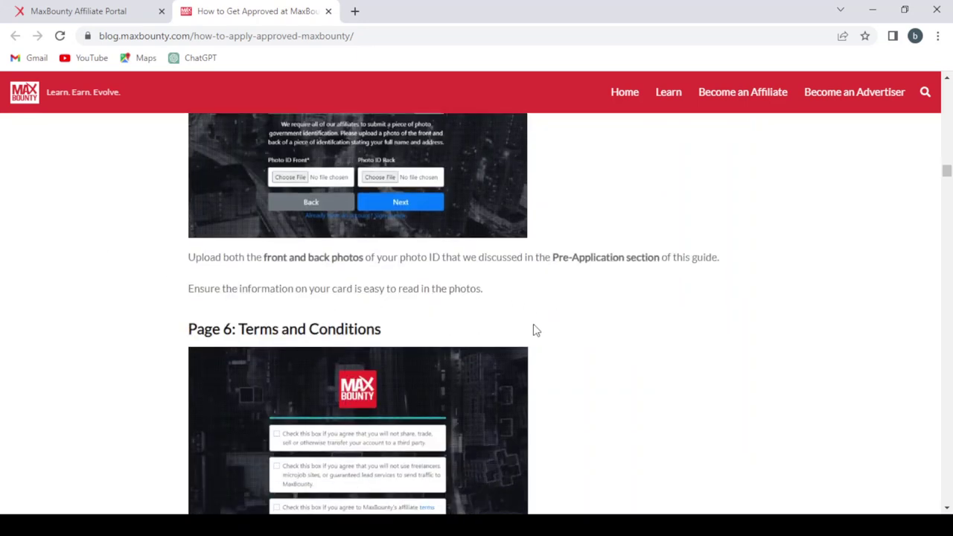
scroll(534, 330, "down", 3)
scroll(534, 330, "up", 1)
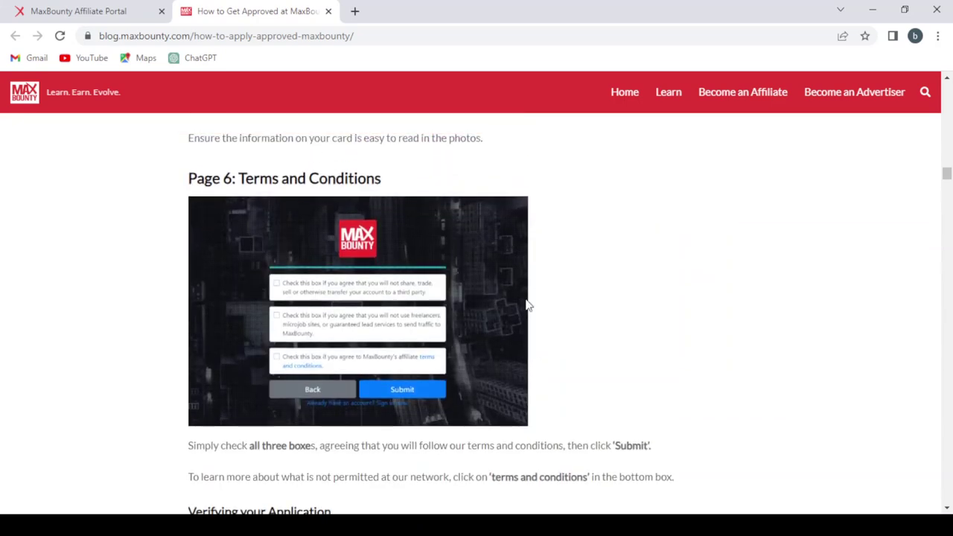
scroll(527, 303, "down", 1)
scroll(408, 335, "down", 3)
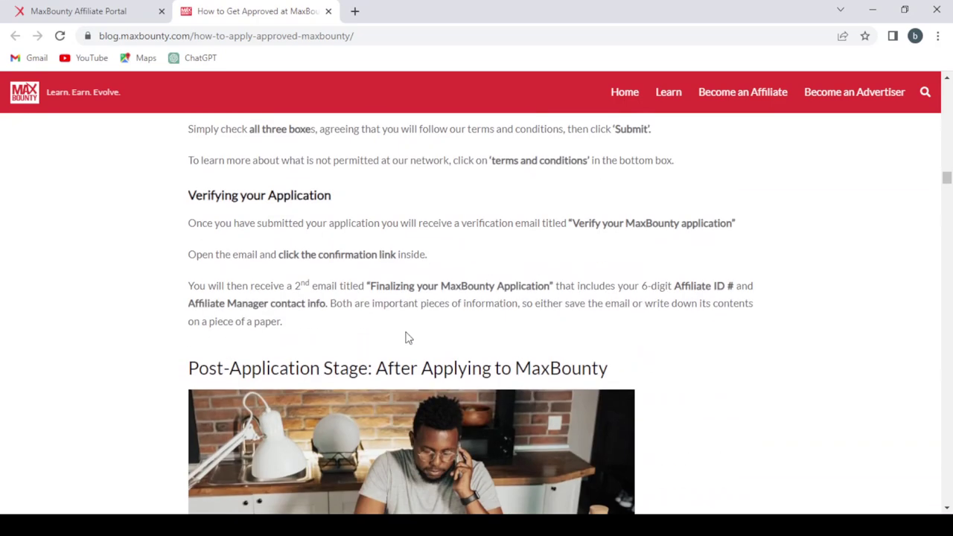